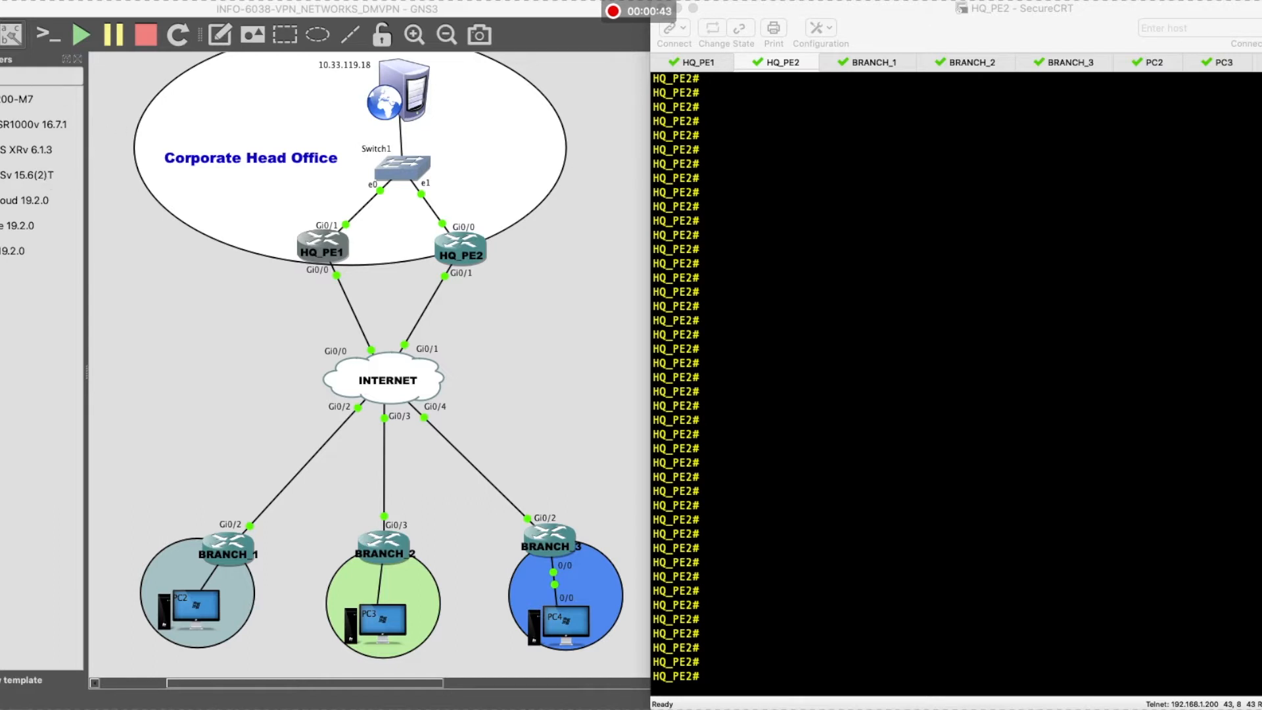
Open the Cisco 7200-M7 template configuration, examine its IOS image path, and accept the settings unchanged
right_click(2, 102)
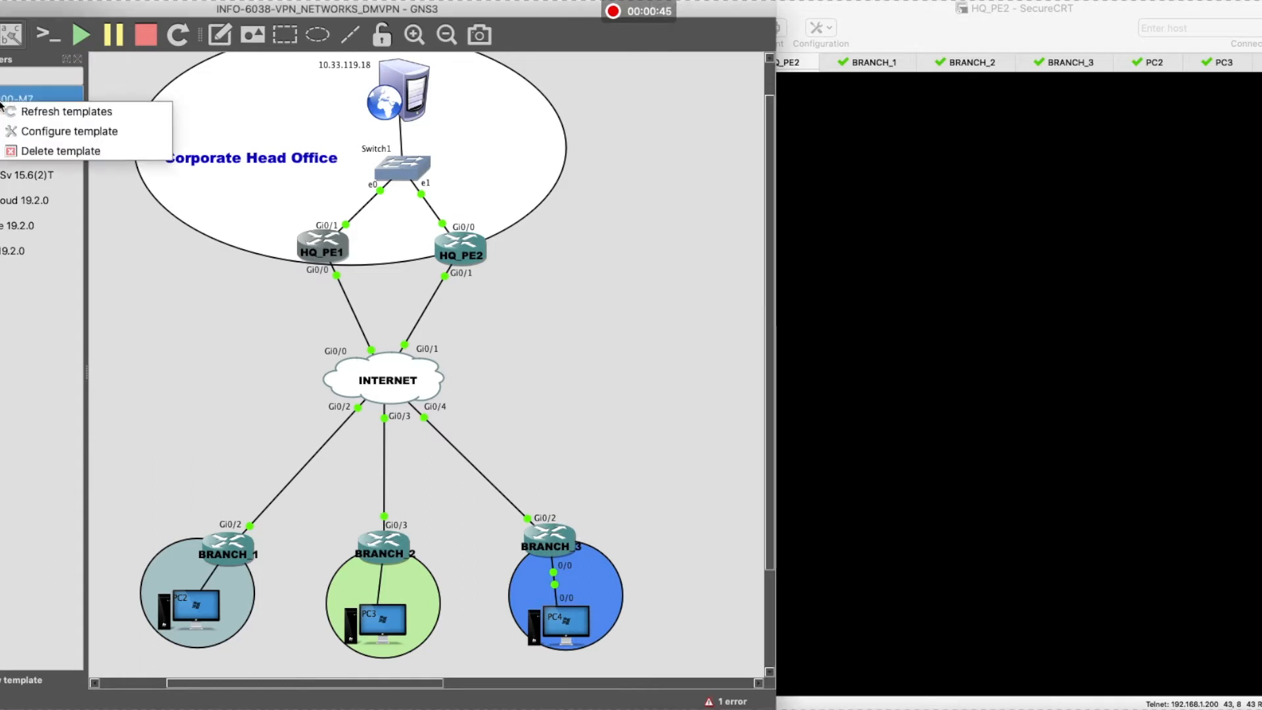
click(49, 130)
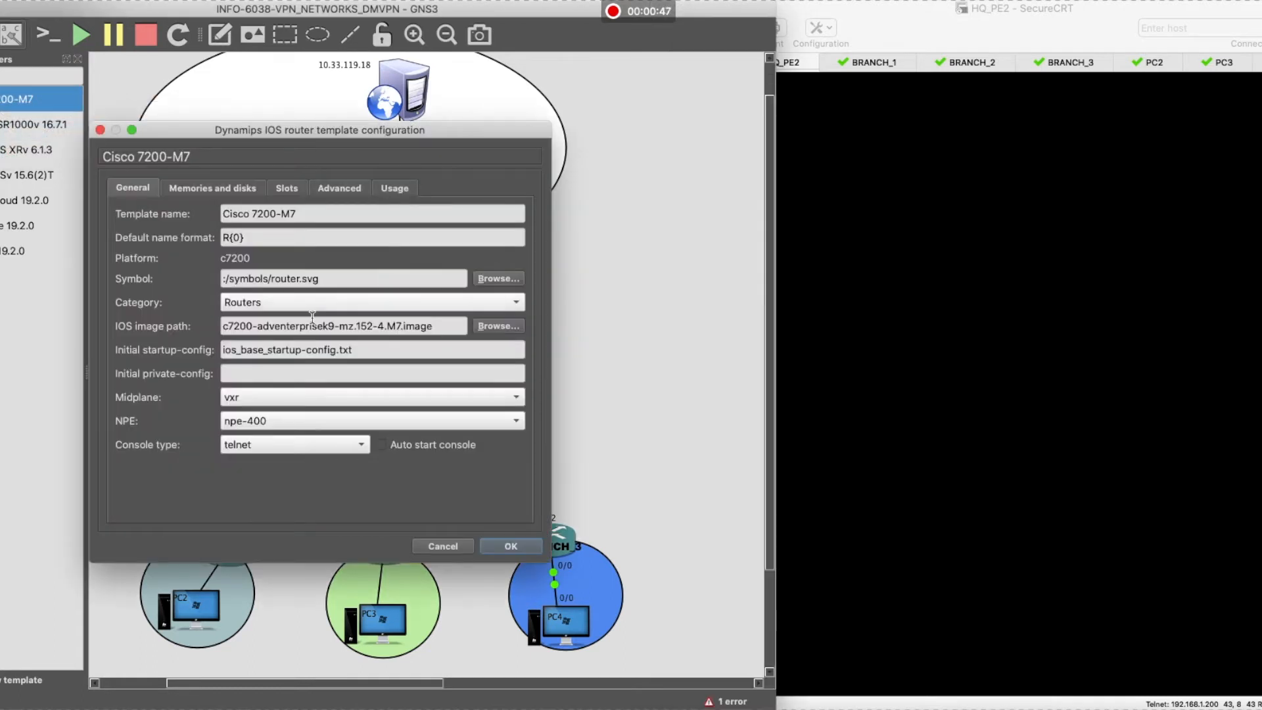
drag(436, 326, 209, 324)
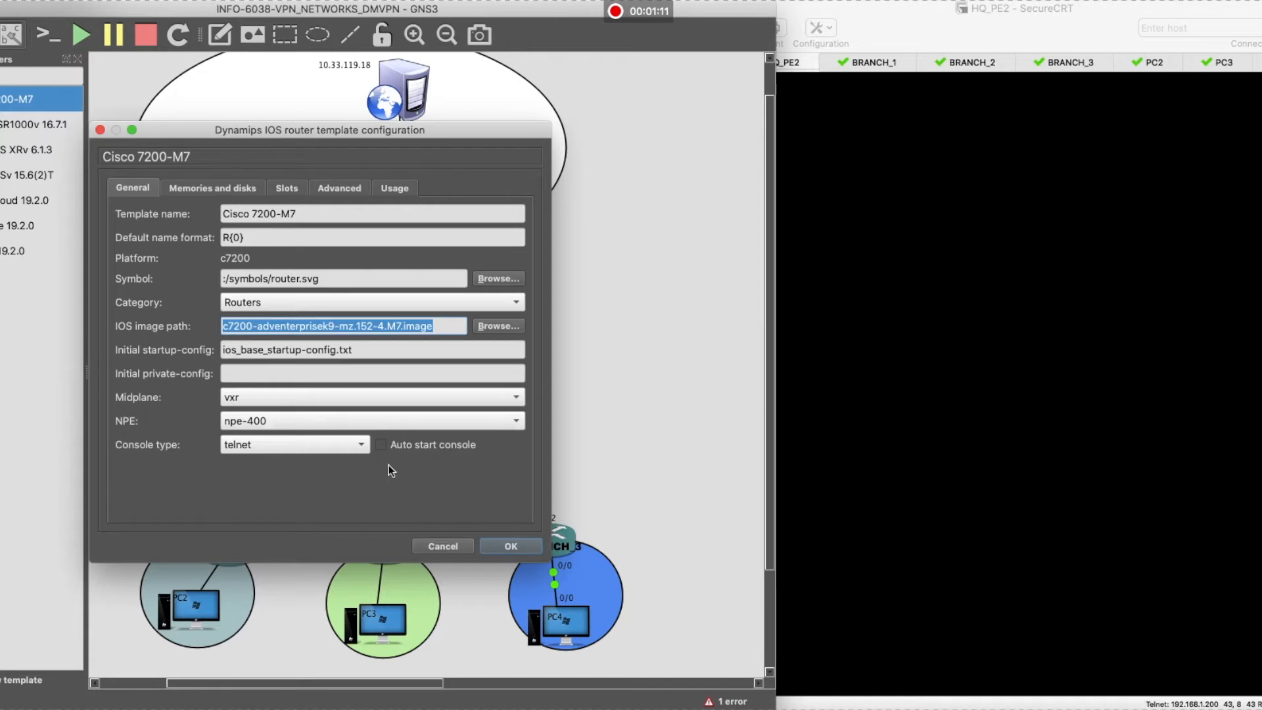
click(511, 546)
Sketch blue paths from the three branch routers through the INTERNET cloud to HQ_PE1, and circle the cloud
click(78, 59)
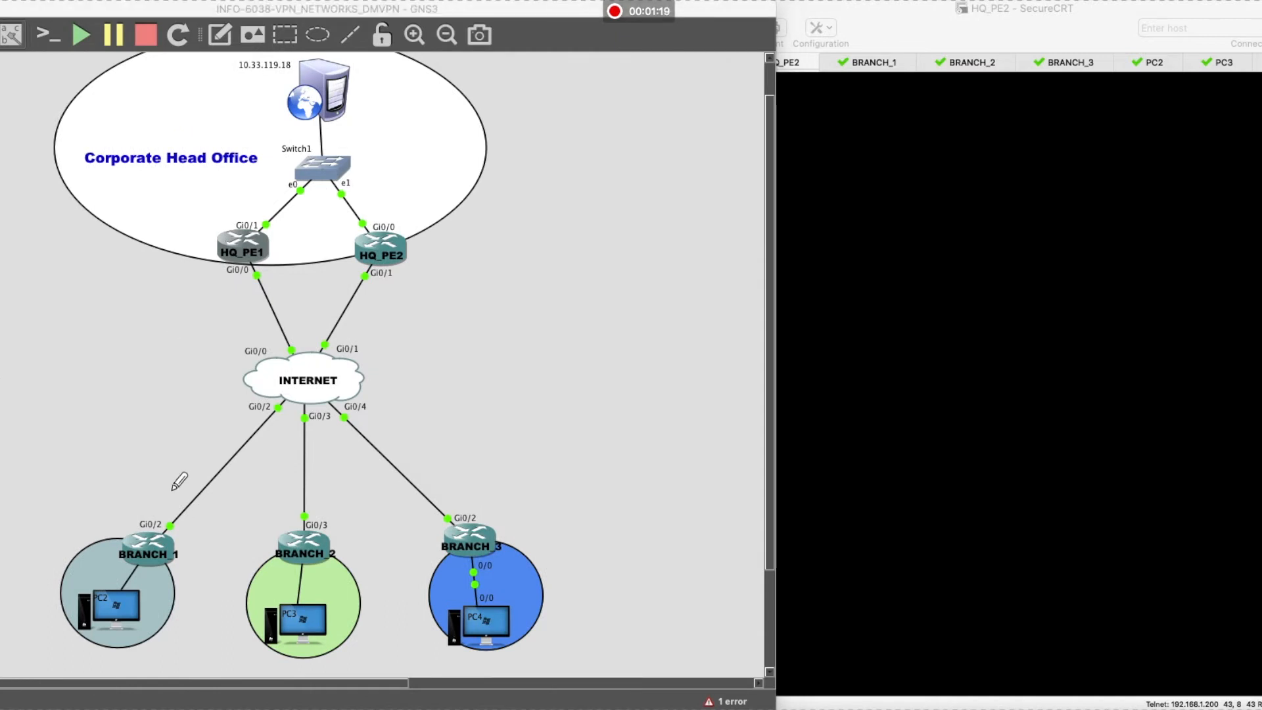
drag(144, 517, 249, 420)
drag(284, 524, 288, 419)
drag(430, 530, 341, 428)
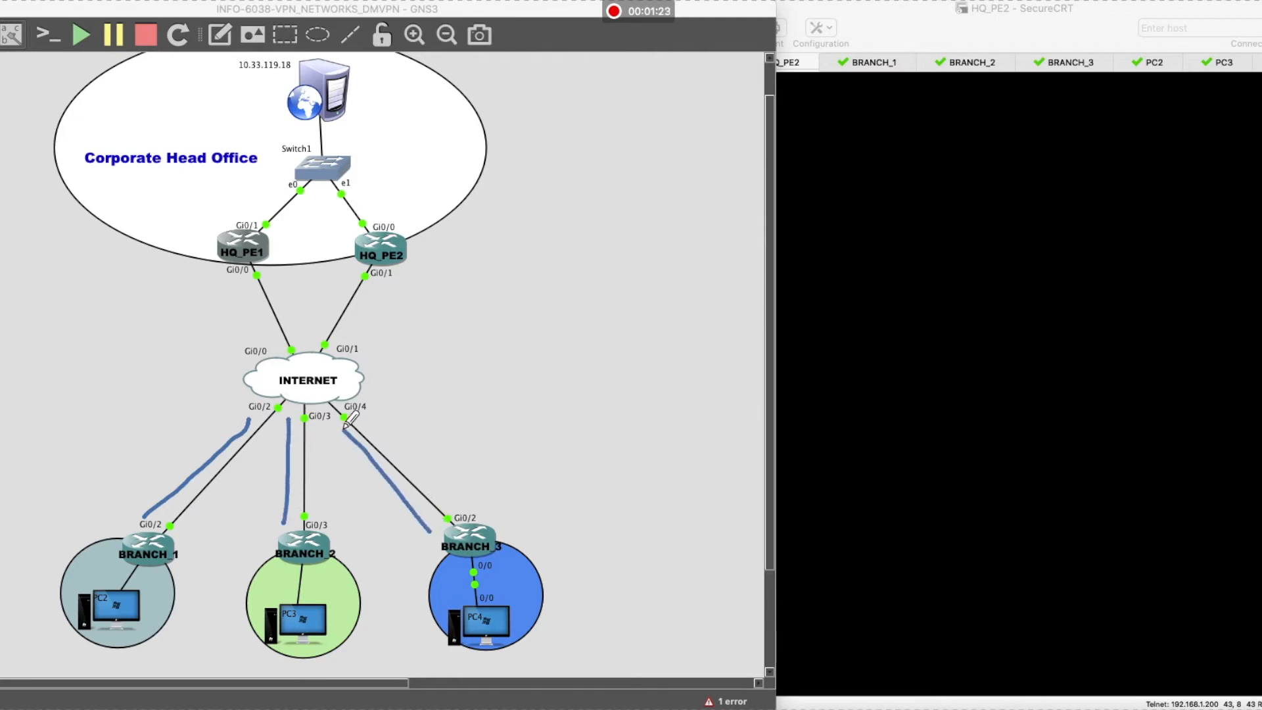
drag(298, 343, 261, 254)
mouse_move(279, 340)
mouse_down()
mouse_move(273, 432)
mouse_move(350, 341)
mouse_move(266, 346)
mouse_move(273, 382)
mouse_move(307, 388)
mouse_up()
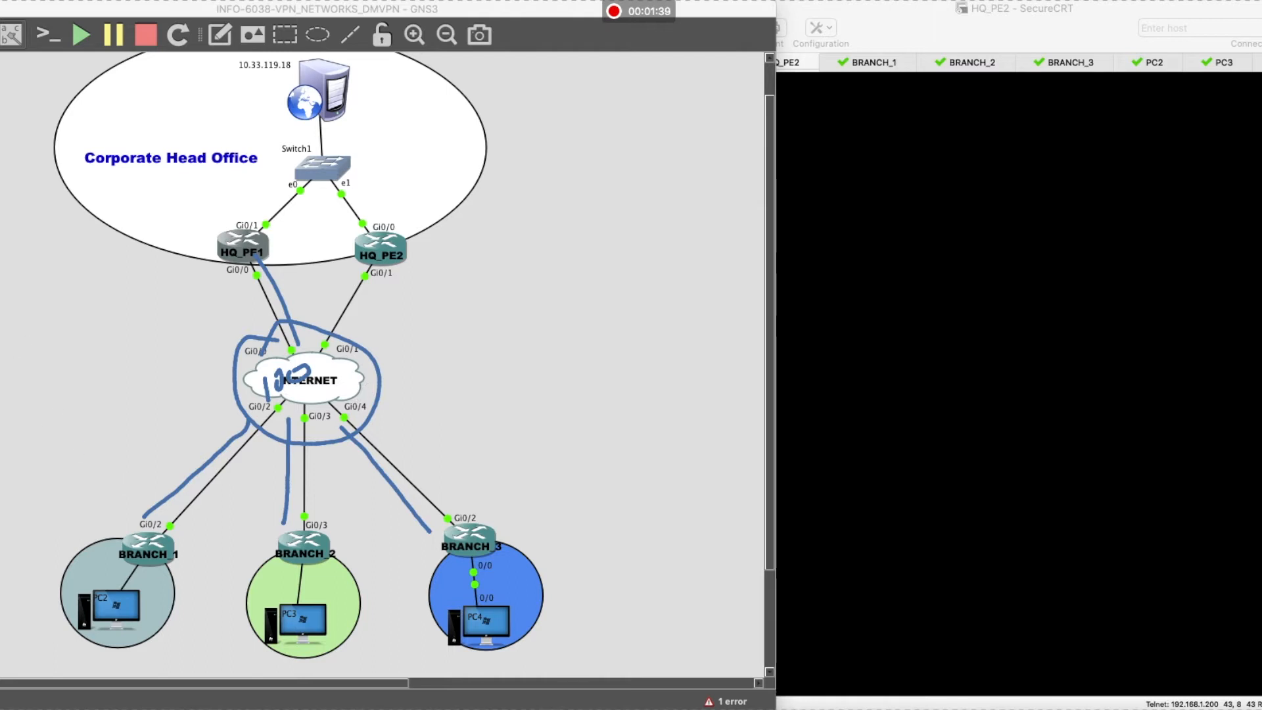
Sketch green paths from the three branch routers to HQ_PE2, then circle the INTERNET cloud and label it 200
click(3, 289)
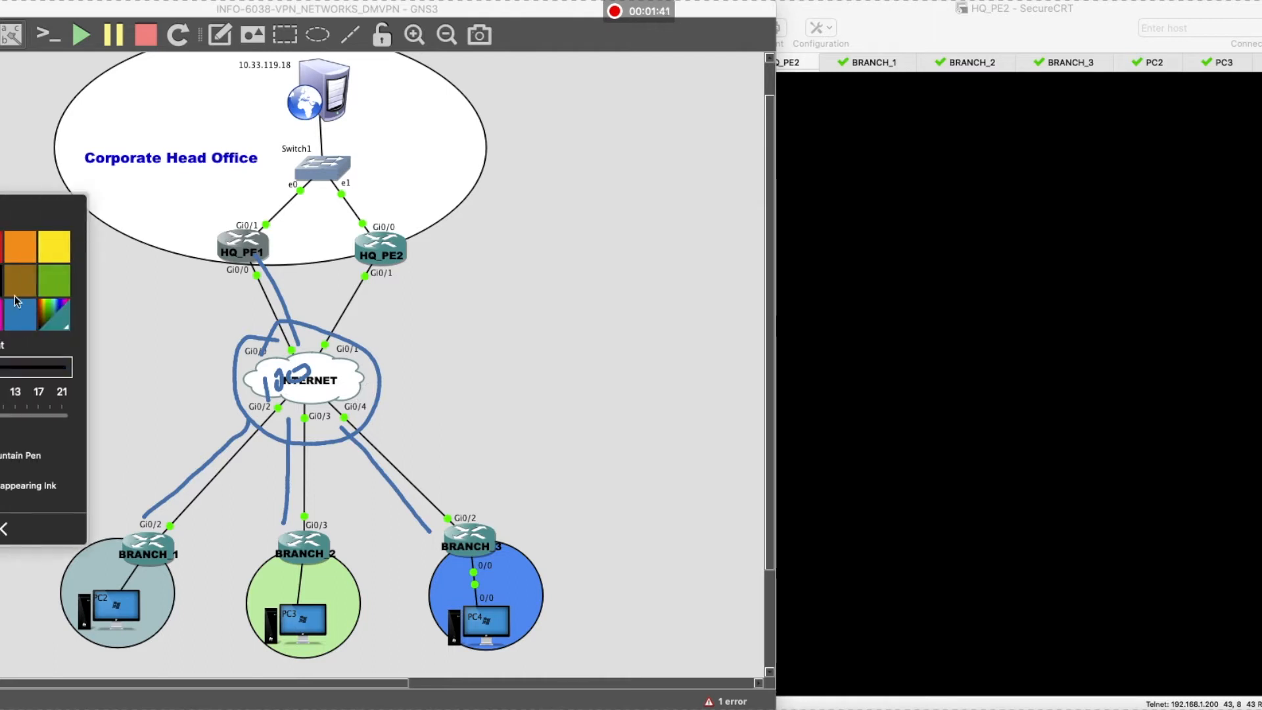
click(54, 281)
drag(183, 526, 271, 423)
drag(317, 502, 322, 424)
drag(441, 503, 353, 402)
mouse_move(366, 281)
mouse_down()
mouse_move(345, 332)
mouse_move(295, 321)
mouse_move(322, 424)
mouse_move(325, 359)
mouse_move(330, 394)
mouse_move(364, 374)
mouse_move(348, 376)
mouse_up()
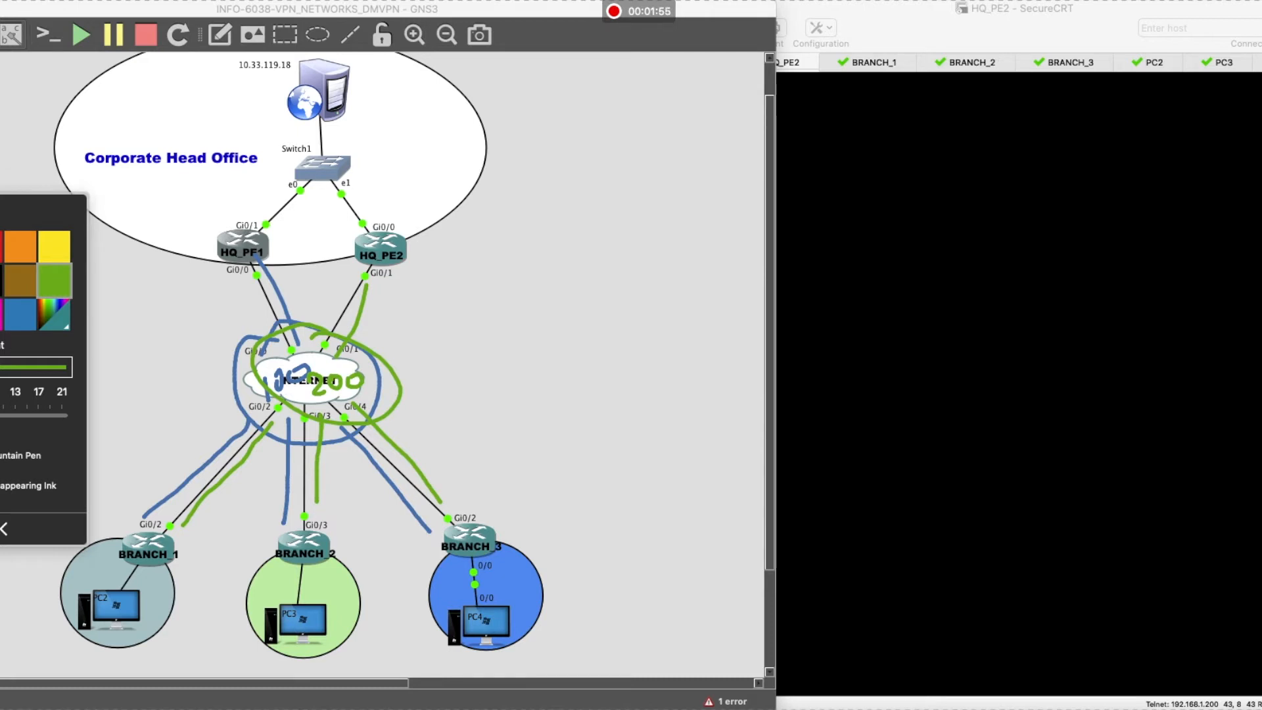
click(3, 528)
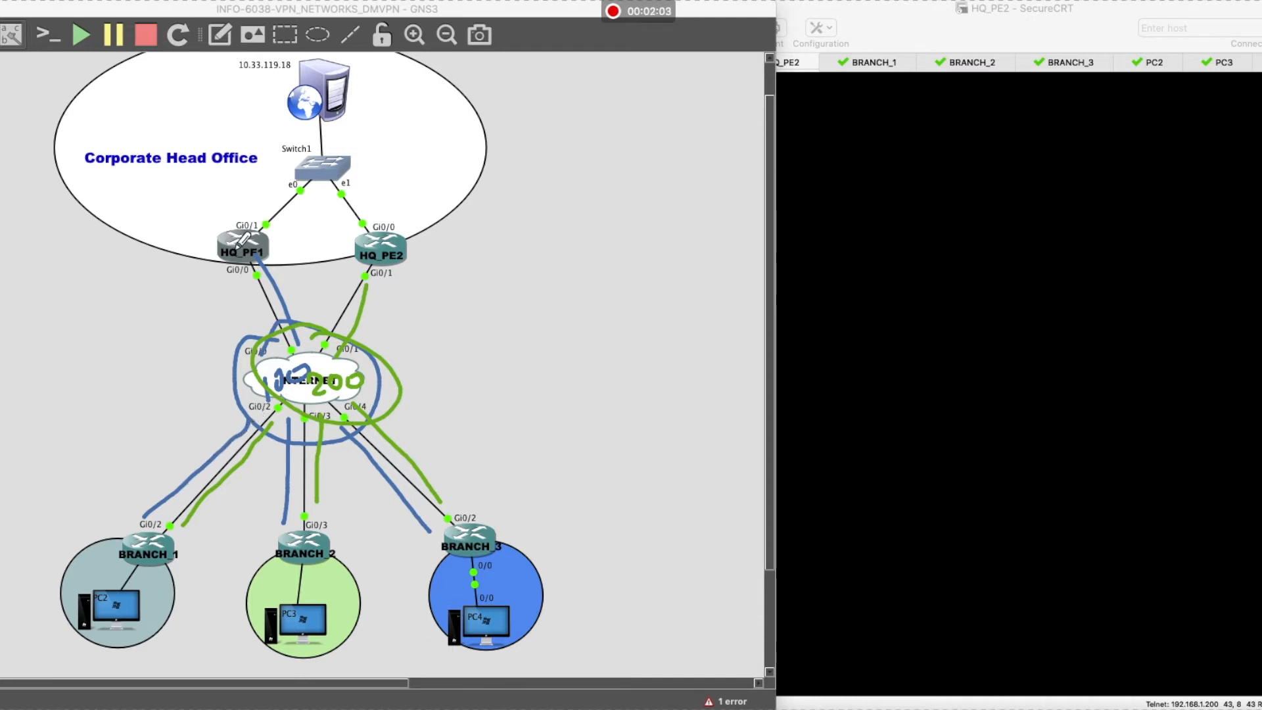
Cross out the BRANCH_1 path and HQ_PE1 with the pen, then clear all annotations from the topology
mouse_move(182, 468)
mouse_down()
mouse_move(228, 474)
mouse_move(190, 489)
mouse_up()
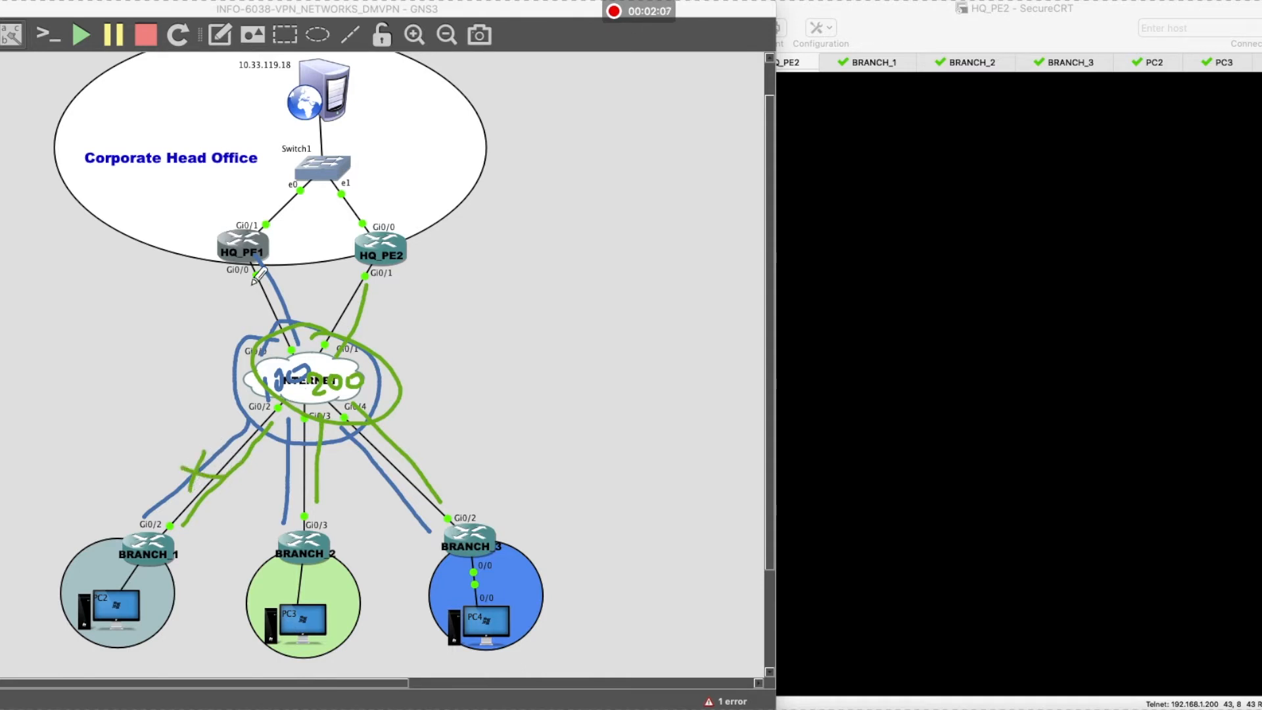
drag(210, 220, 286, 269)
drag(205, 272, 266, 225)
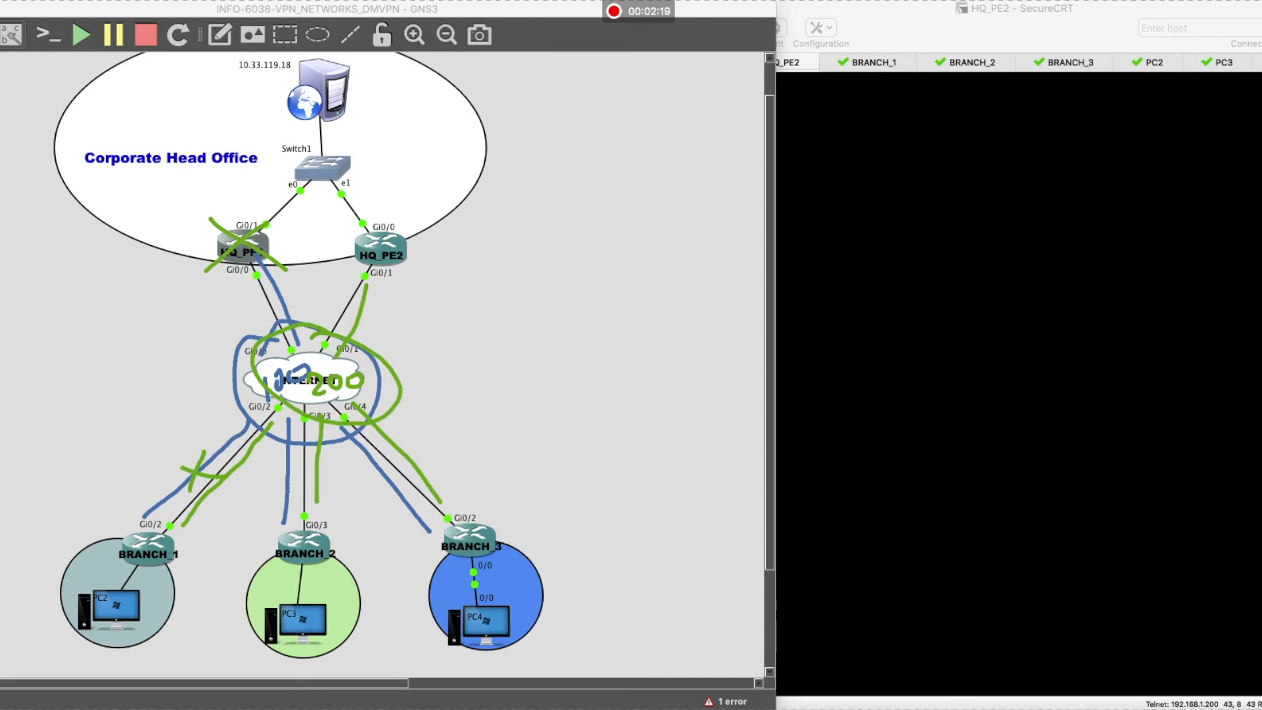
key(Escape)
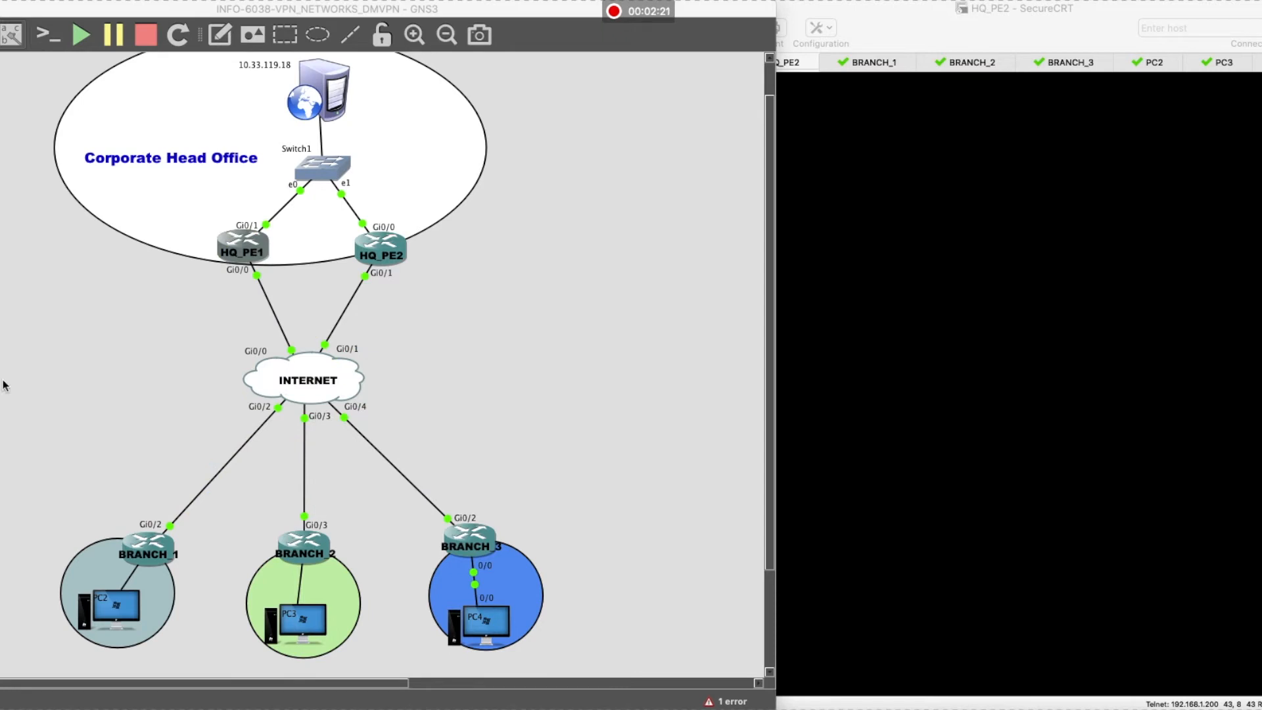
Switch to SecureCRT and ping the head office server 10.33.119.18 from the PC2 session
click(968, 380)
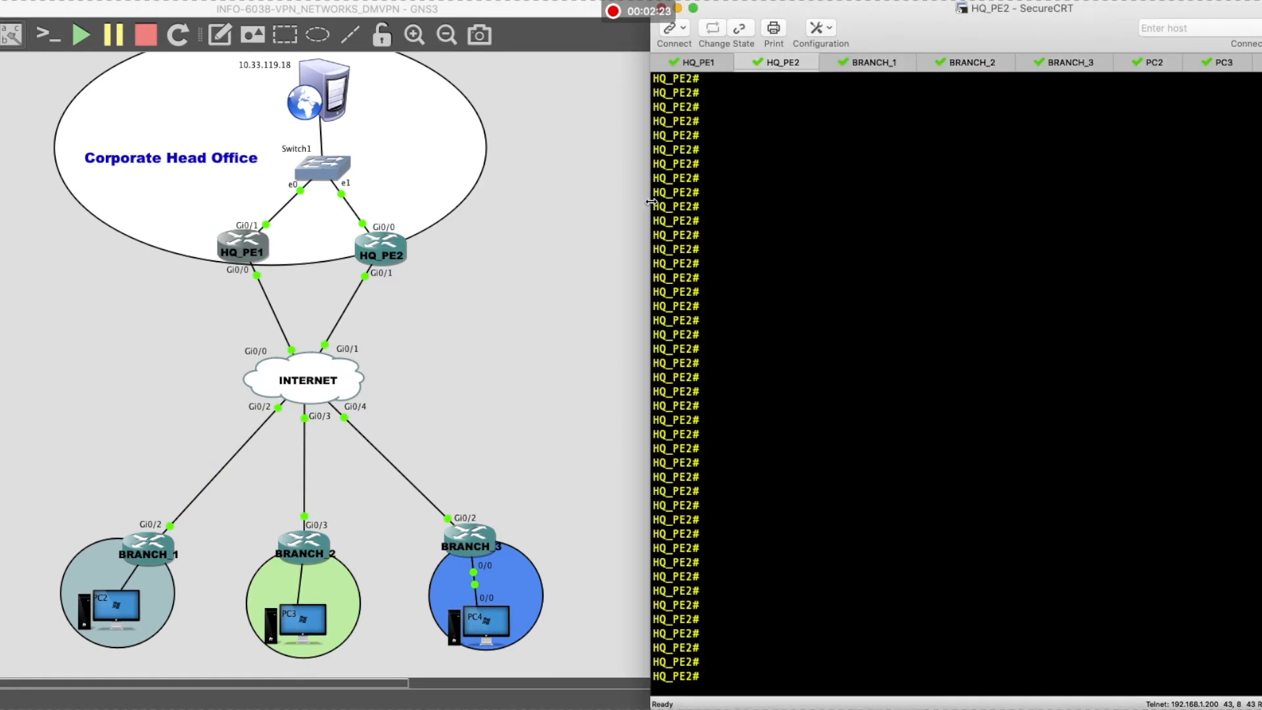
click(1155, 63)
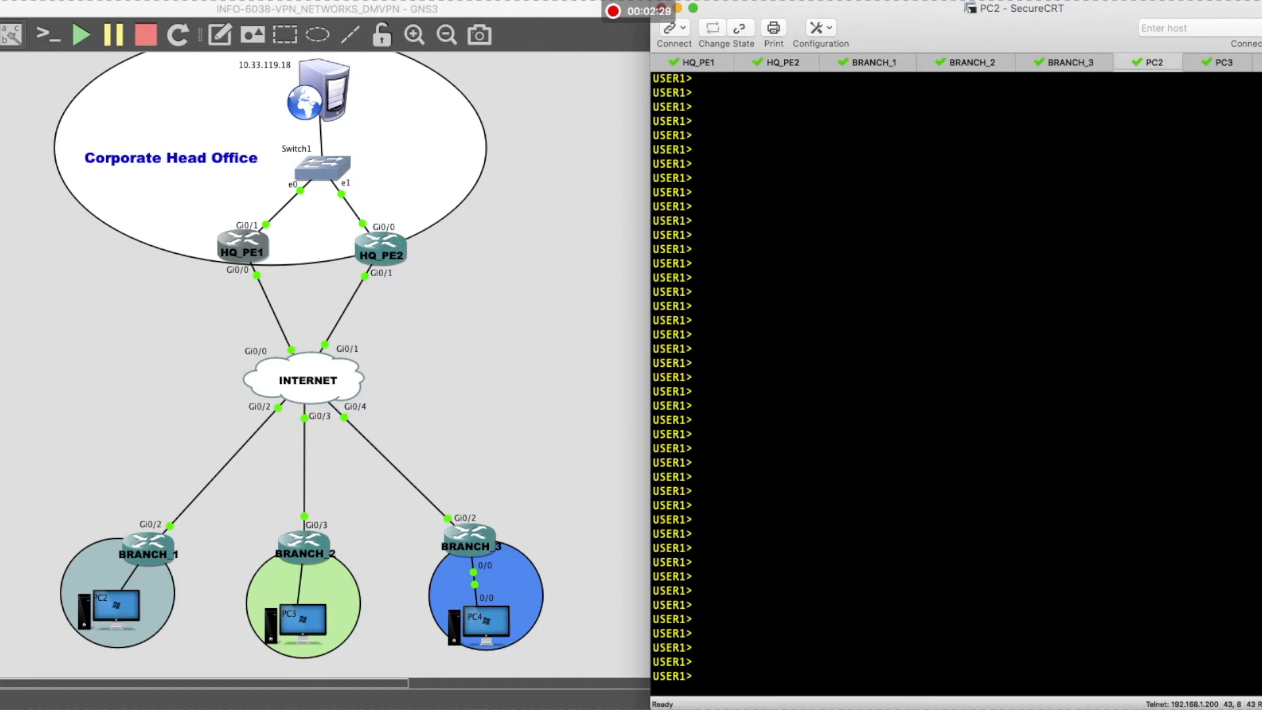
text(ping 10.33.119.)
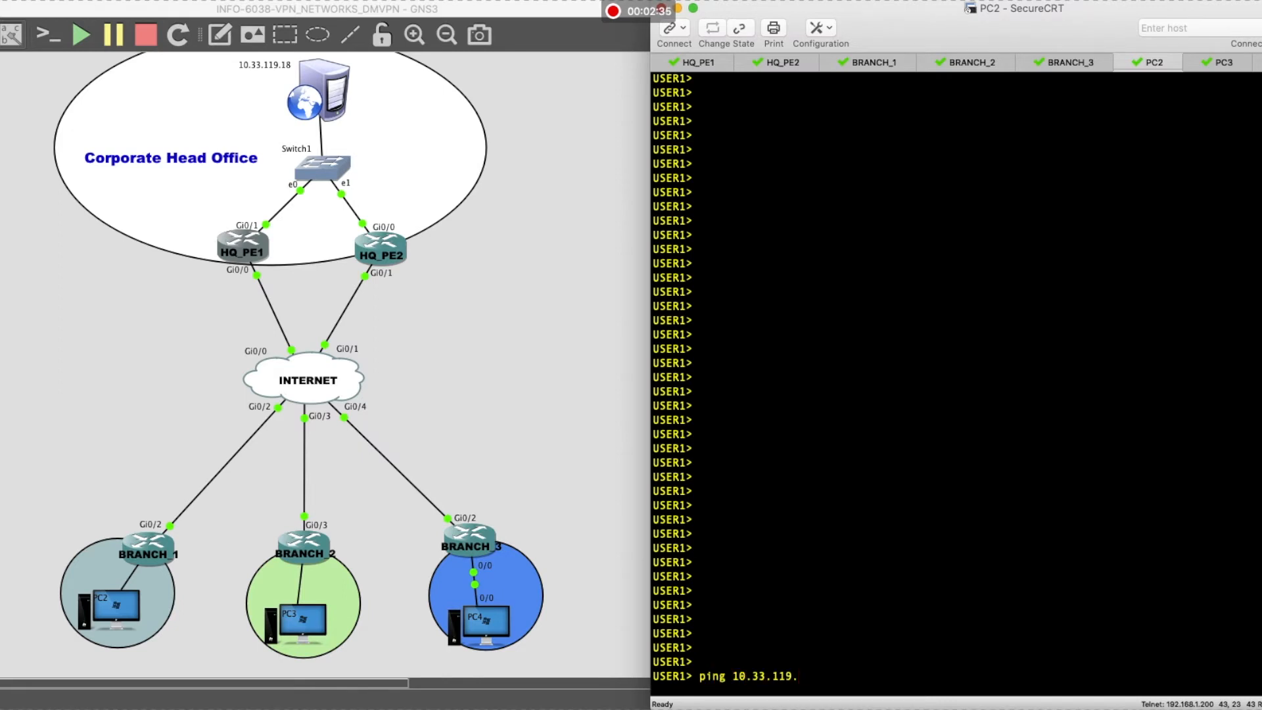
text(18)
key(Return)
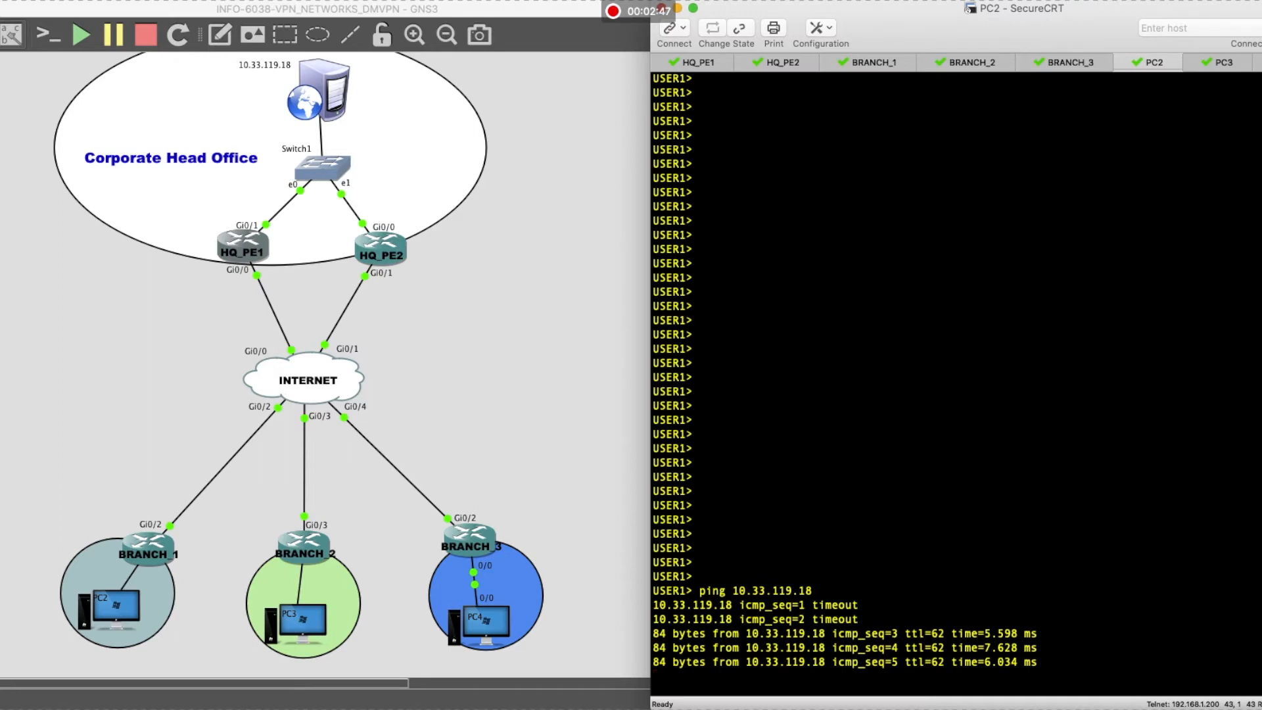
Start a ping of 500 packets from PC2 to 10.33.119.18 using the -c 500 option
key(Up)
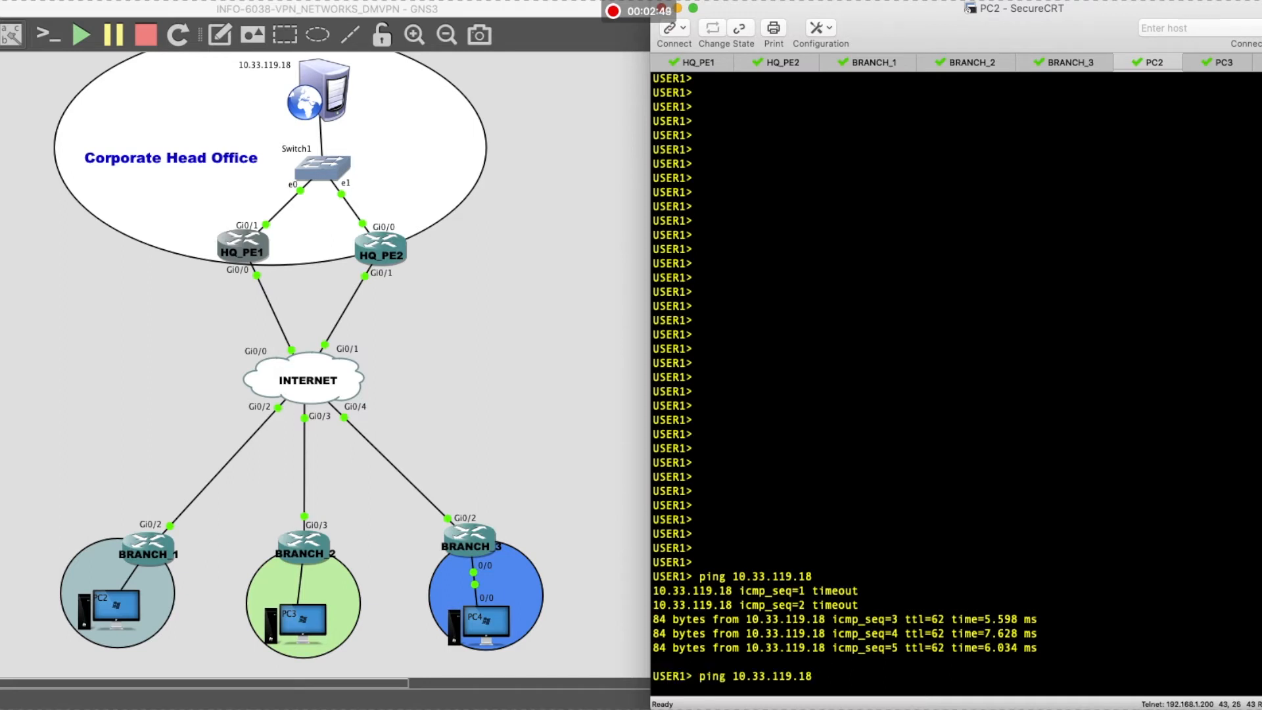
text(-c 500)
click(948, 363)
key(Return)
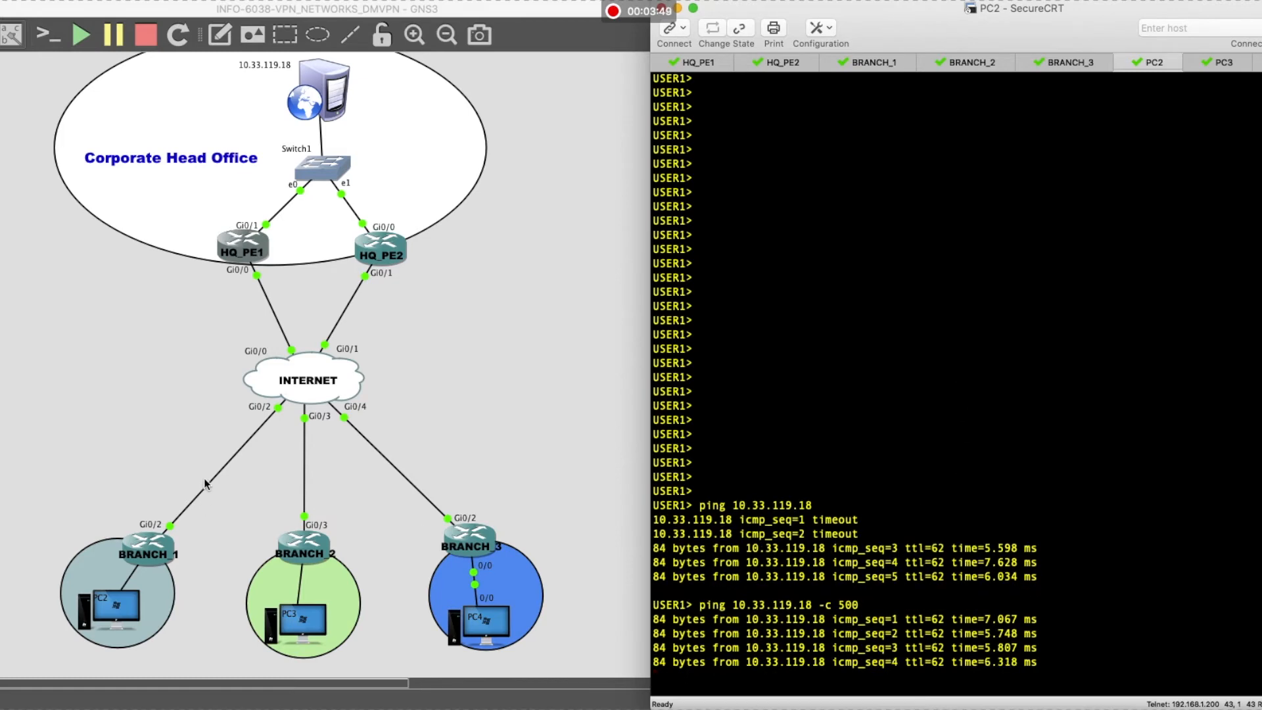
Switch to GNS3 and start an Ethernet packet capture on the link between HQ_PE1 Gi0/0 and INTERNET Gi0/0, opening it in Wireshark
click(163, 431)
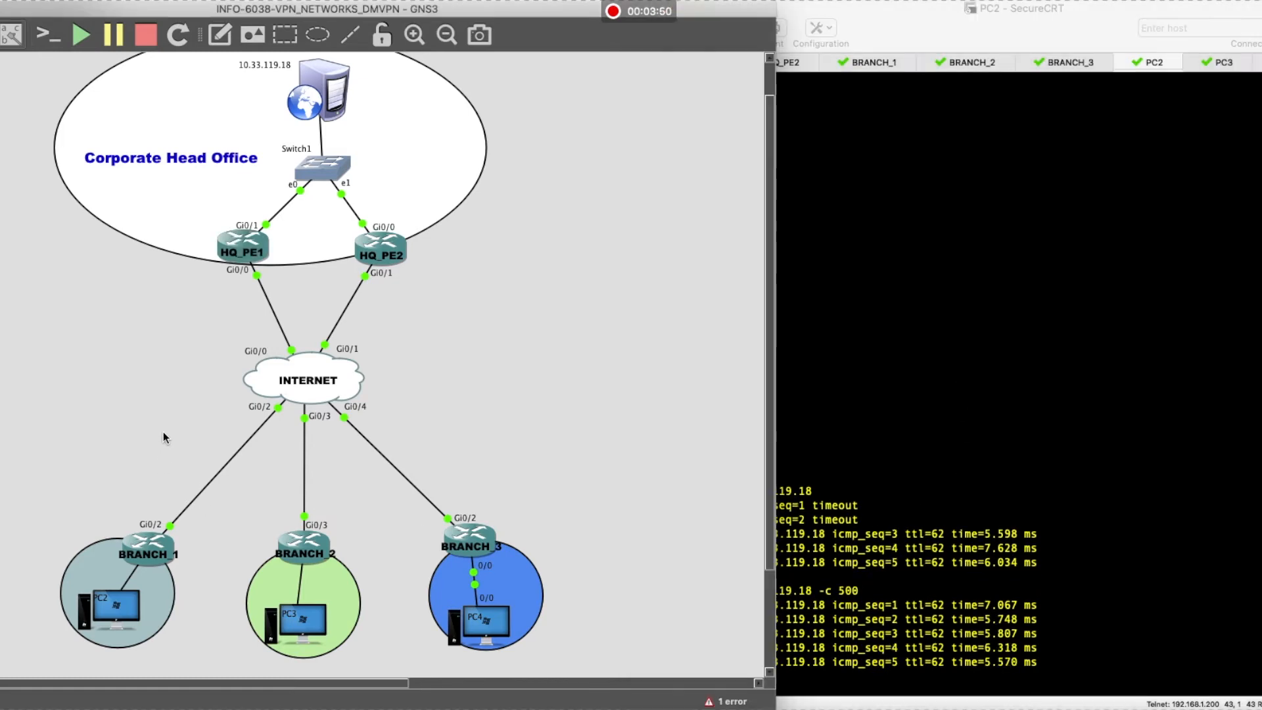
right_click(277, 315)
click(312, 323)
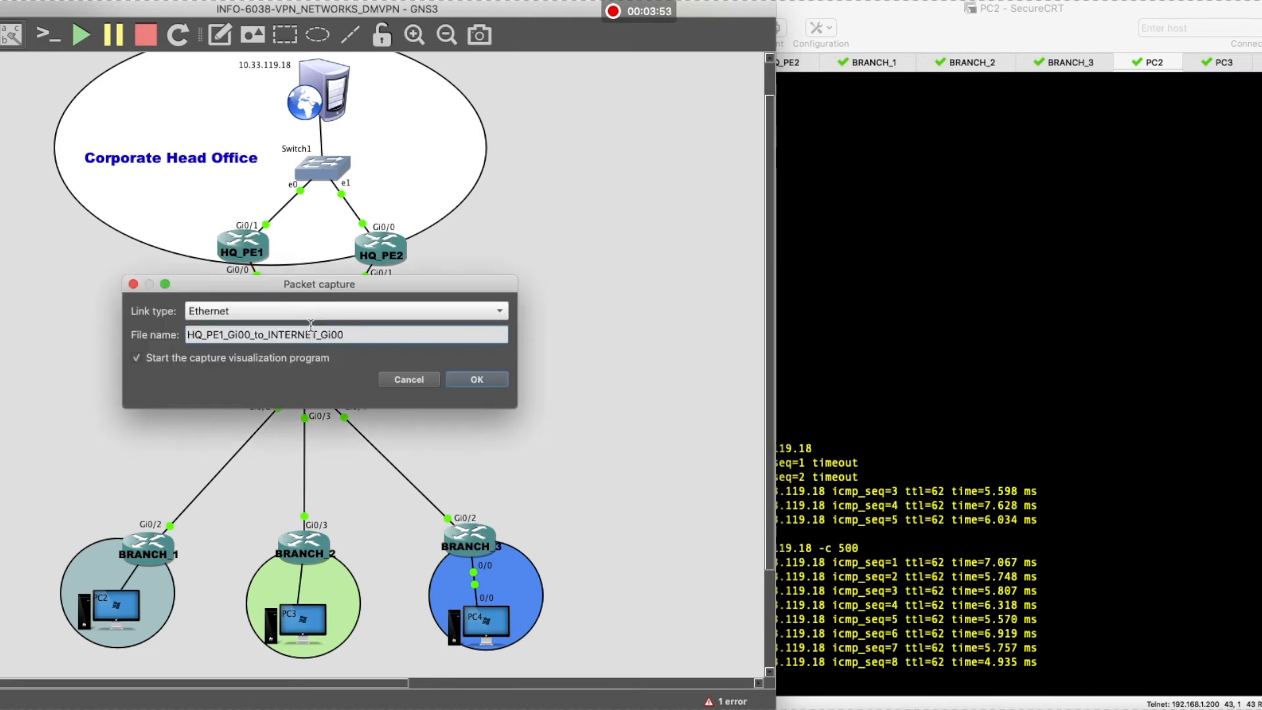
click(482, 375)
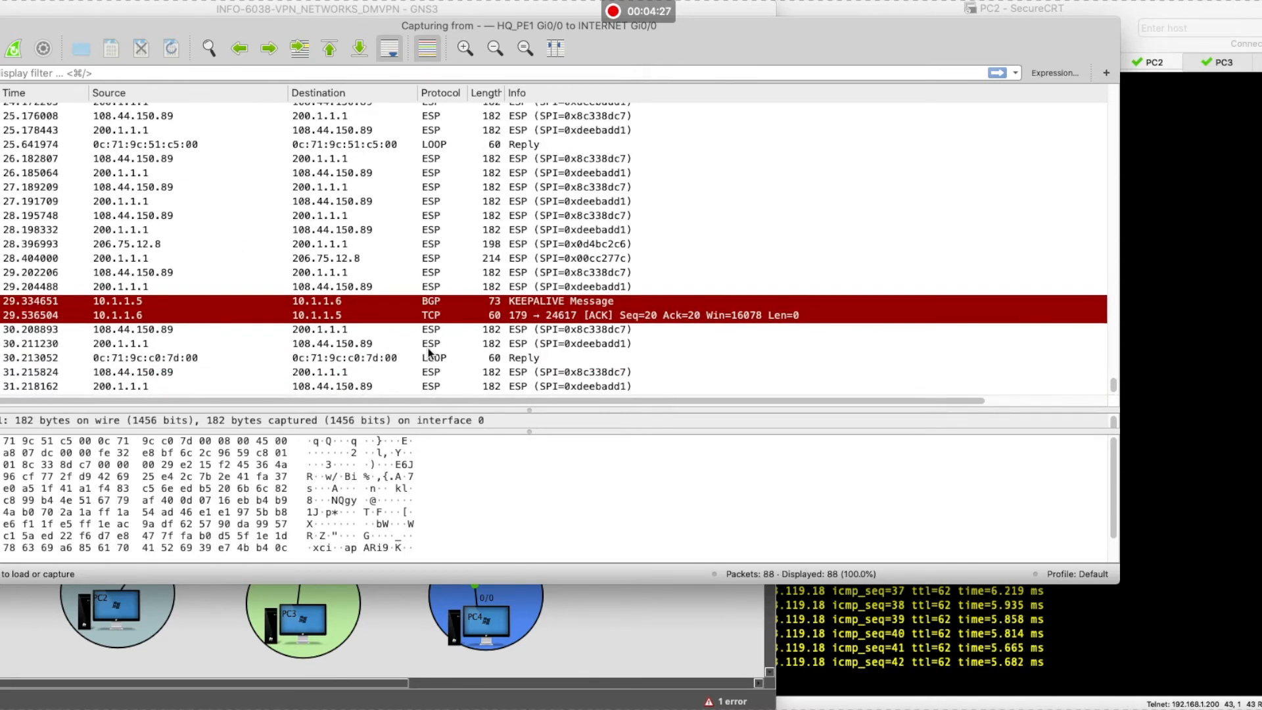
click(148, 272)
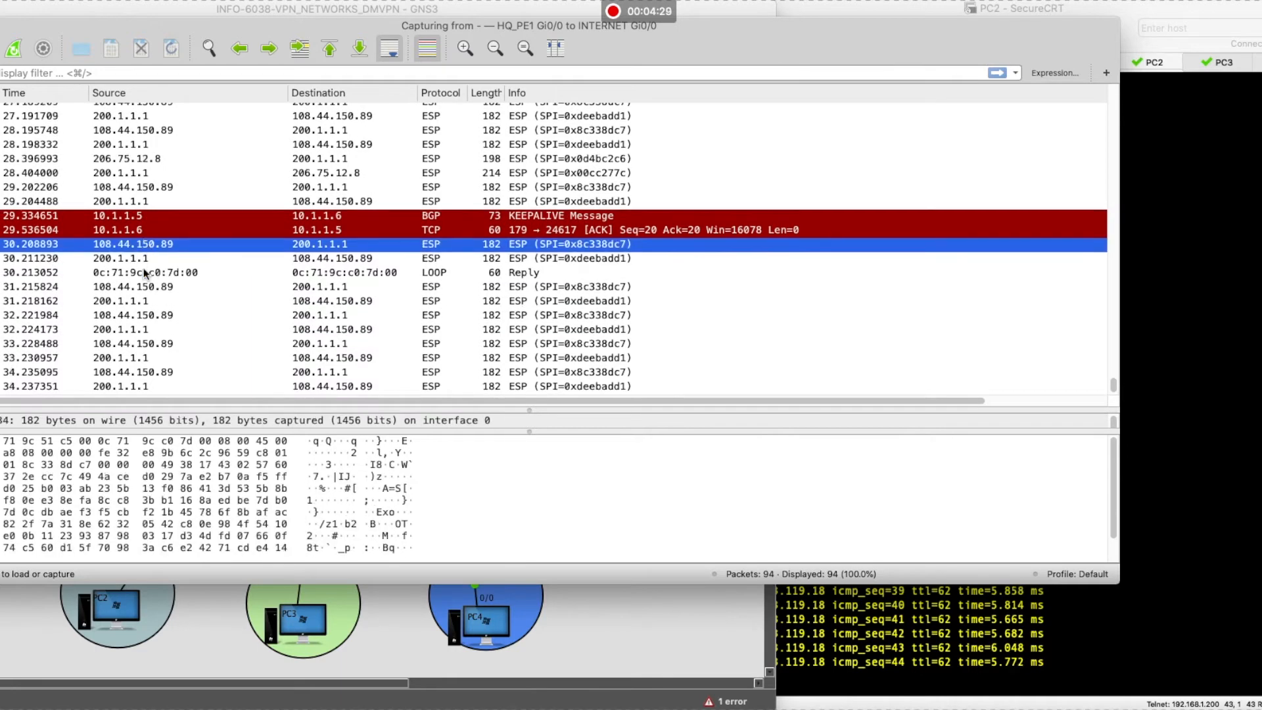
double_click(165, 246)
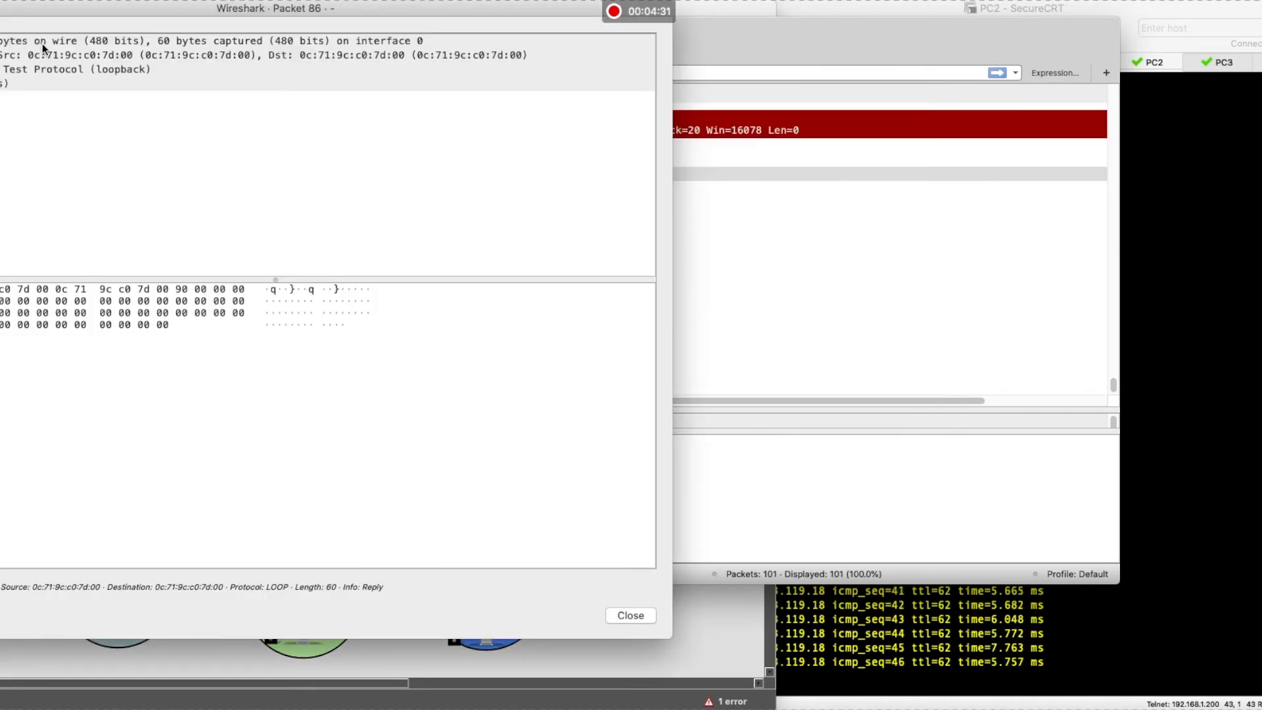
key(Escape)
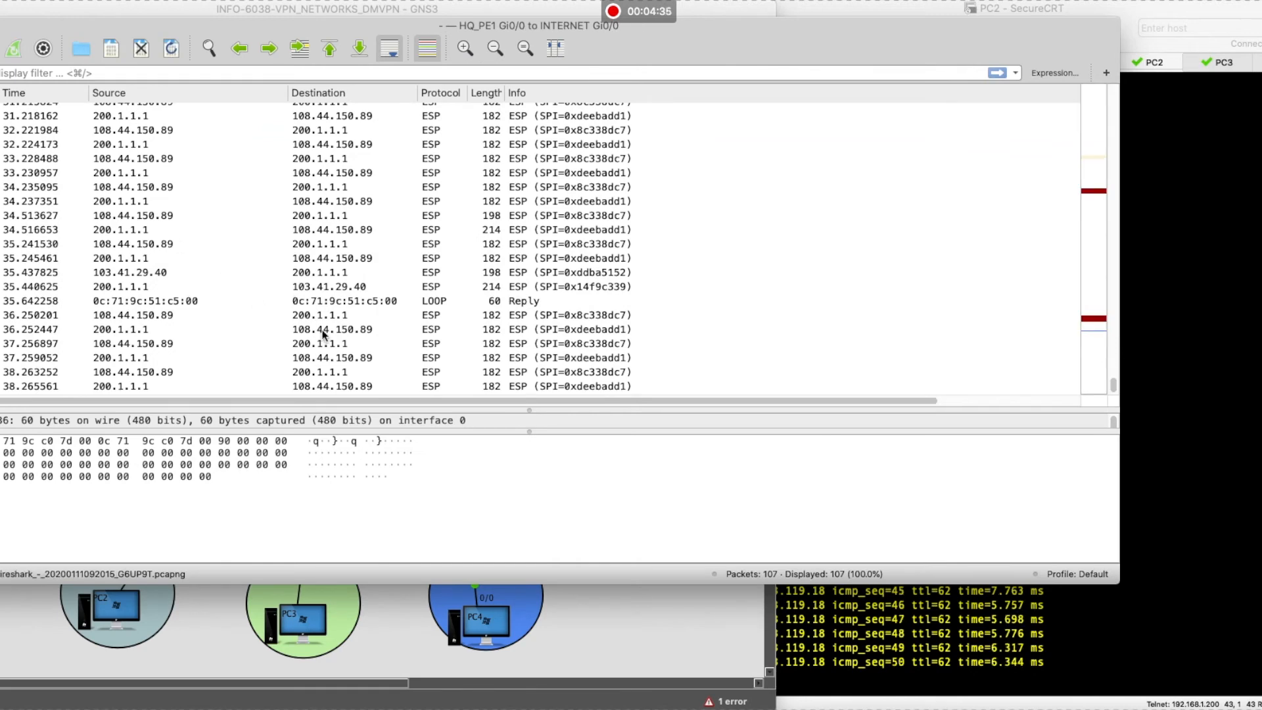
Open an ESP packet from 200.1.1.1 to 108.44.150.89 and examine its Encapsulating Security Payload and Internet Protocol Version 4 headers
double_click(322, 332)
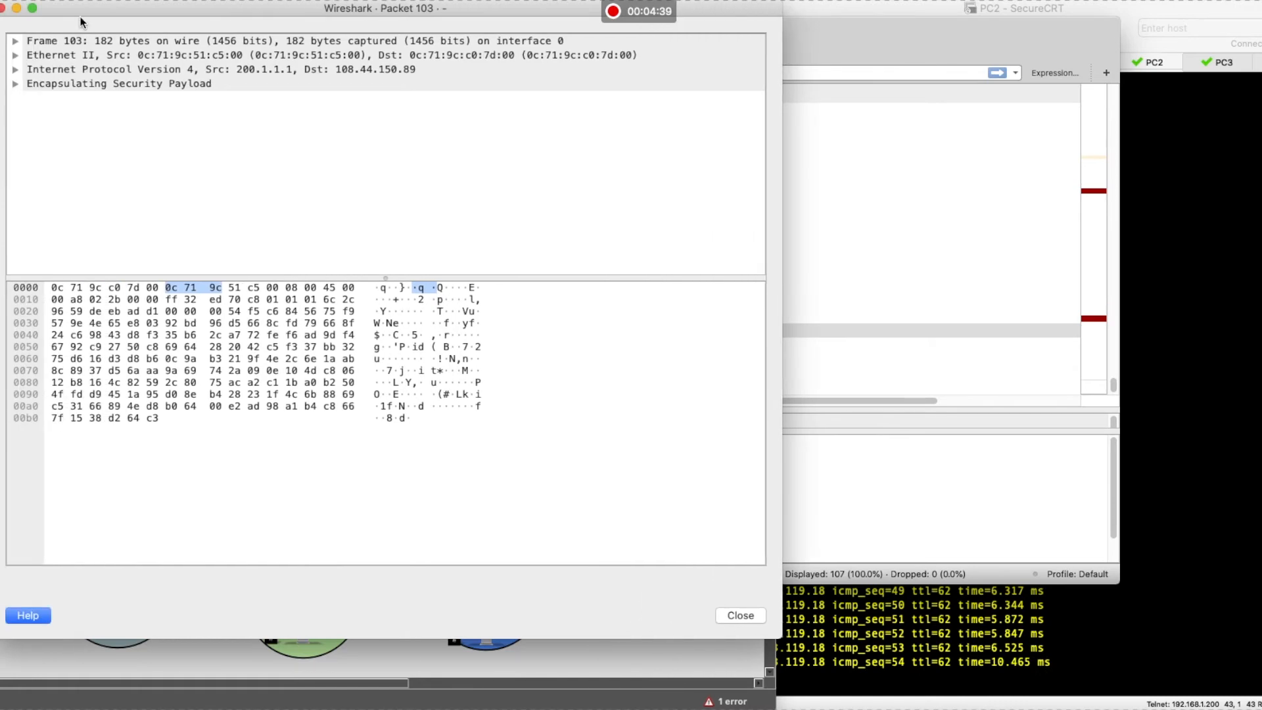
drag(50, 17, 275, 59)
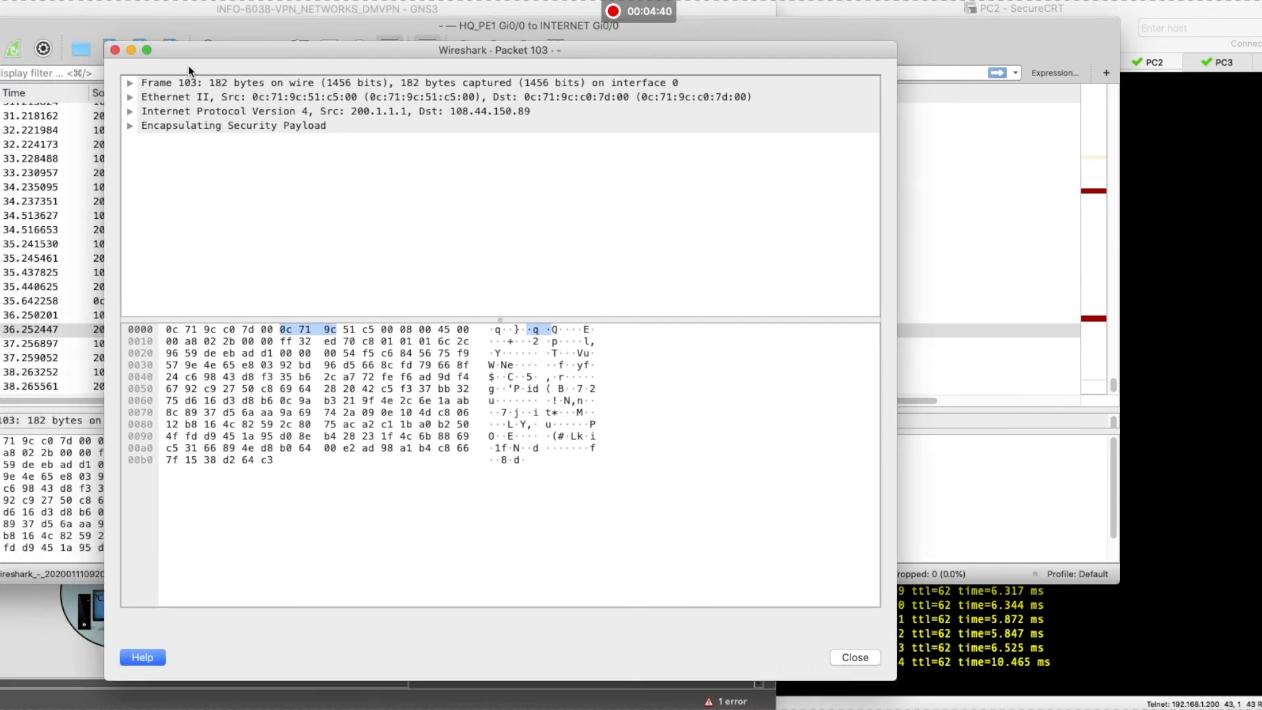
click(130, 126)
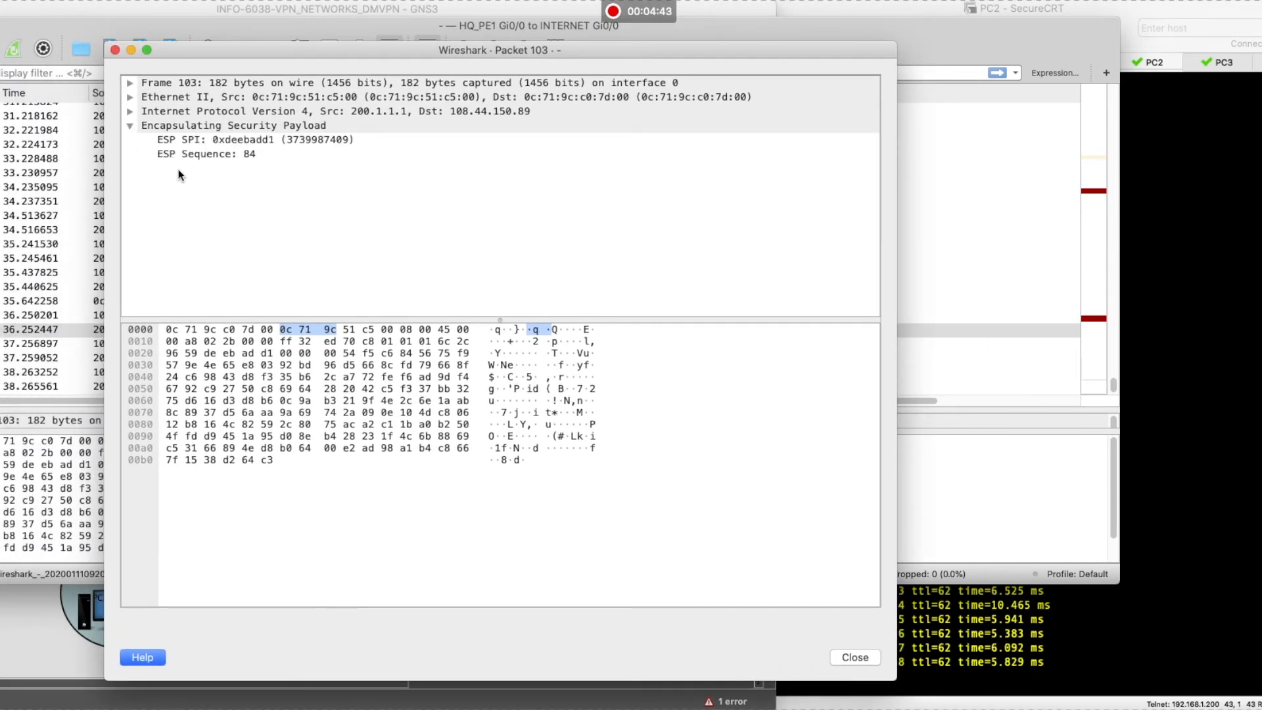
click(132, 126)
click(130, 111)
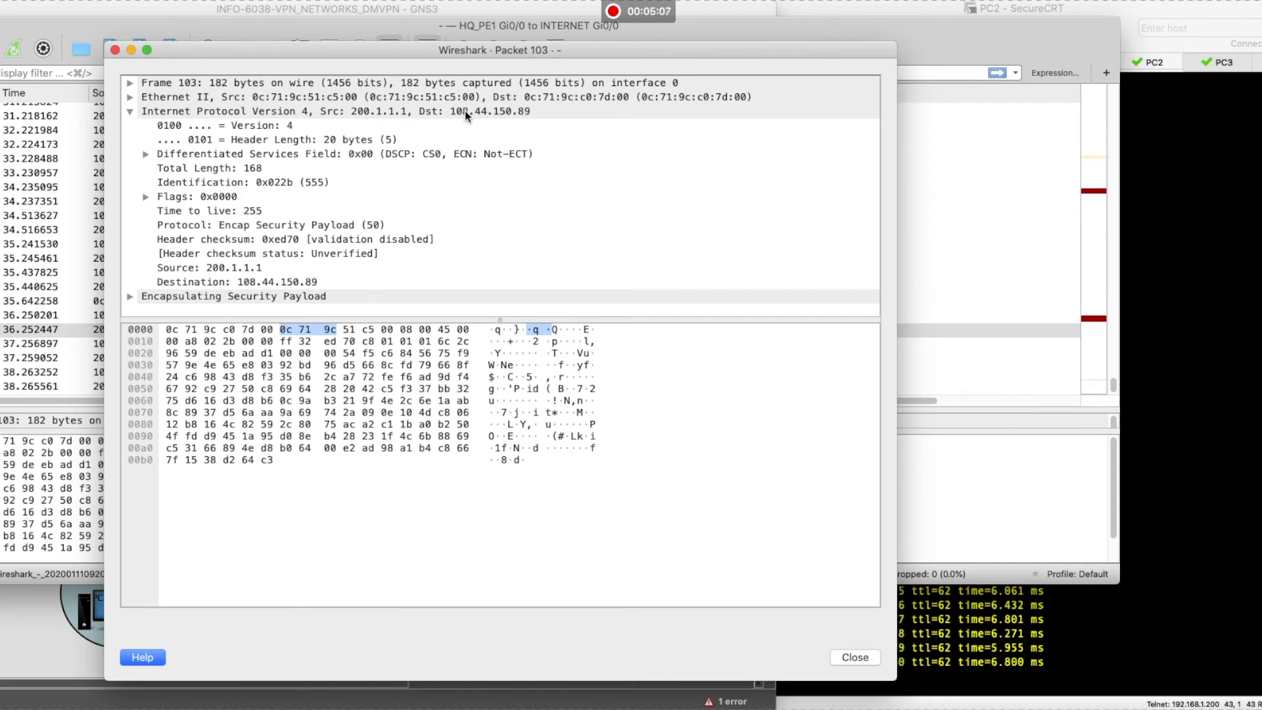
click(131, 113)
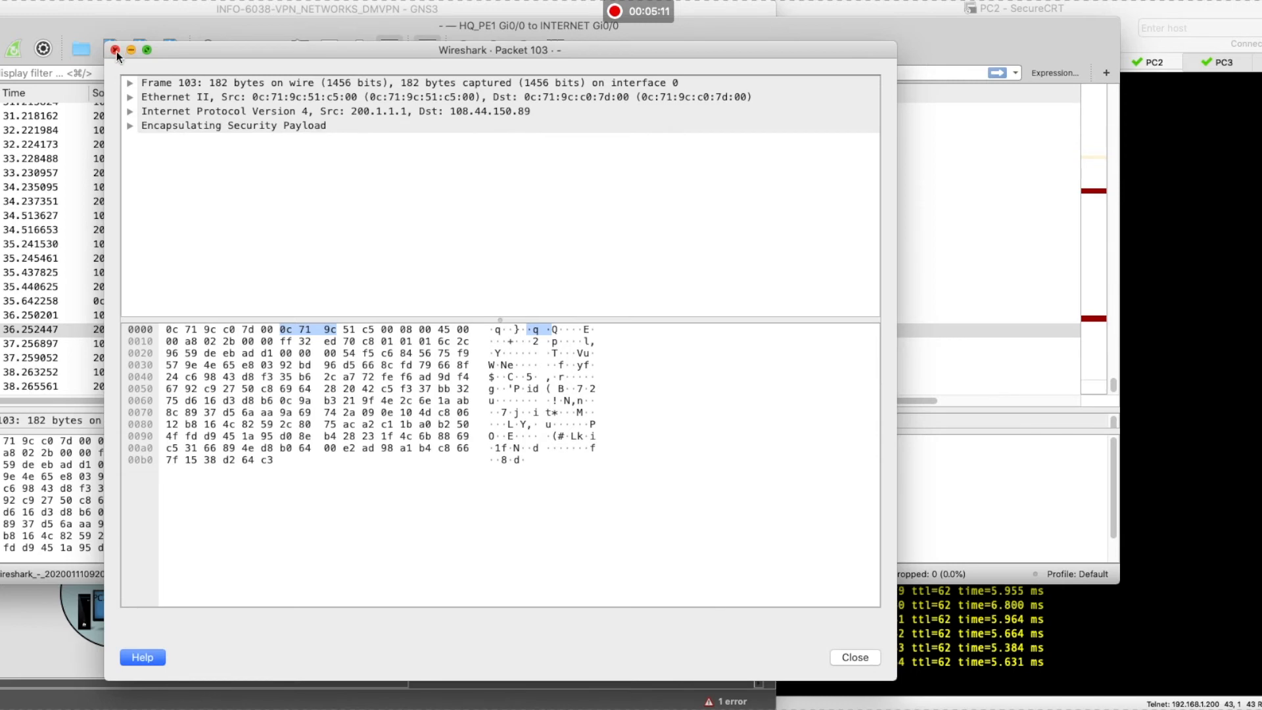
Close the packet details and quit Wireshark without saving the captured packets
click(116, 50)
key(super+q)
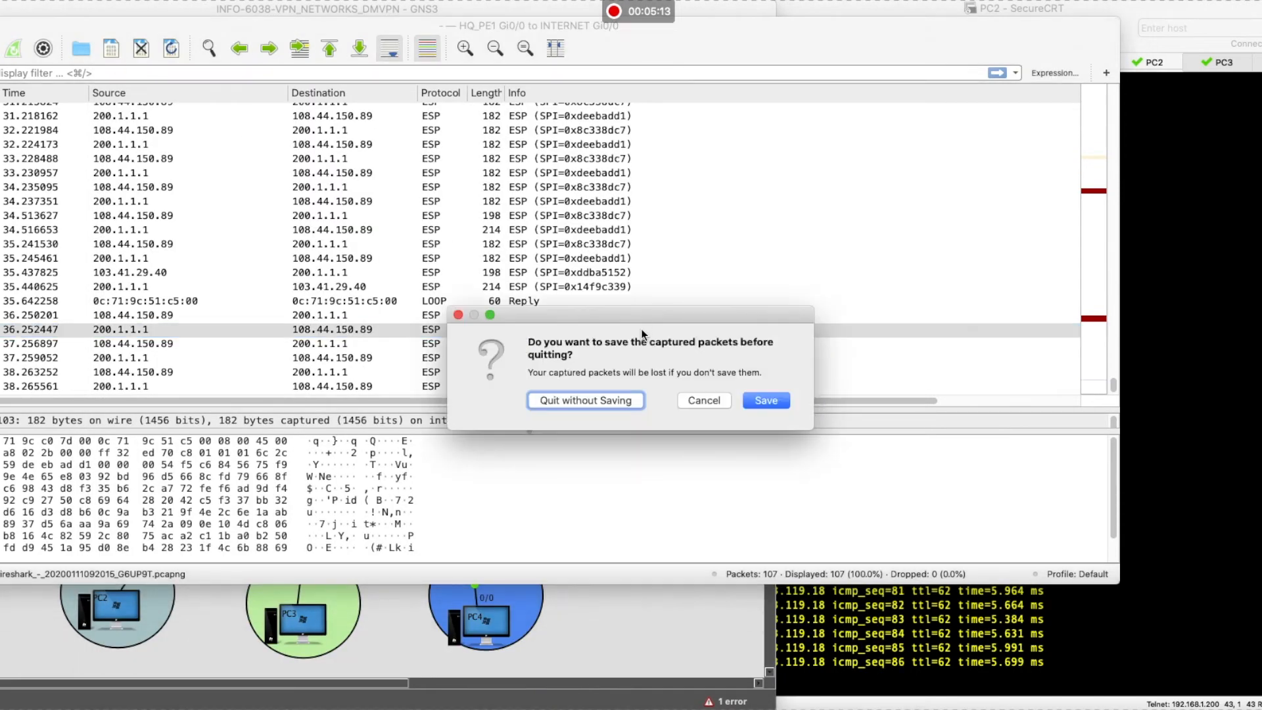
click(579, 399)
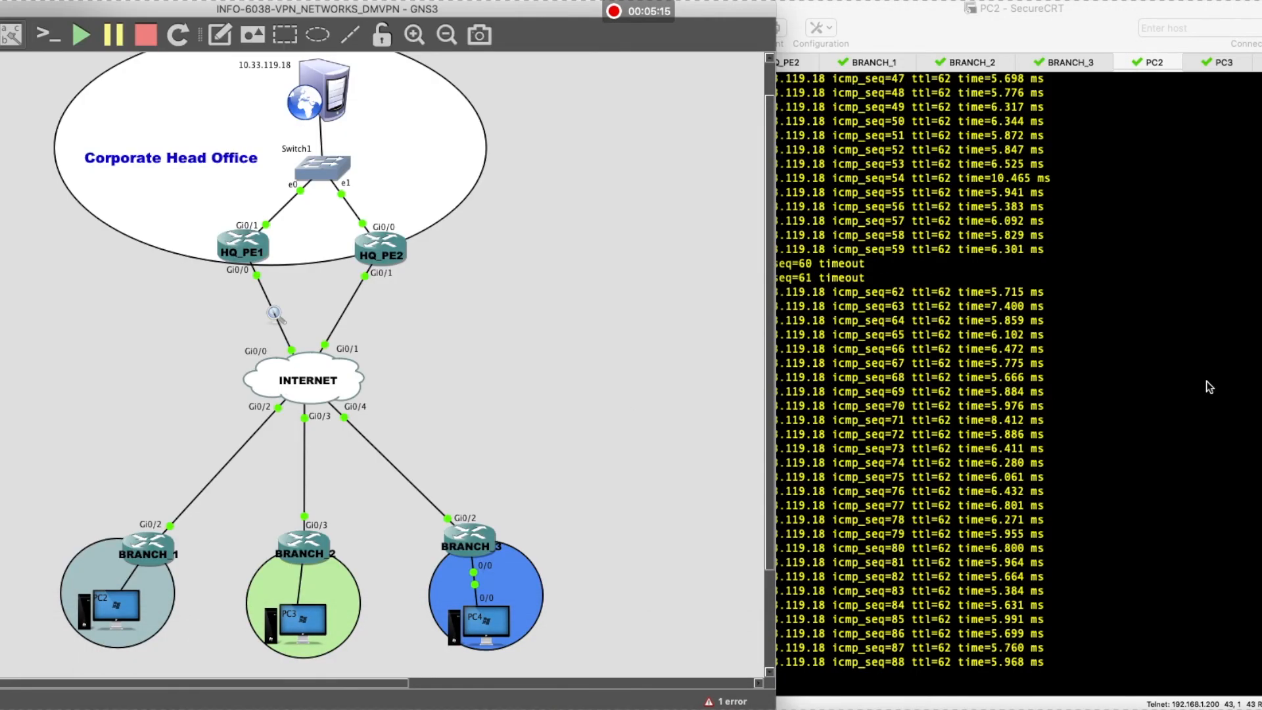
Stop the HQ_PE1 router in the topology and return to the PC2 session in SecureCRT to check the running ping
right_click(243, 247)
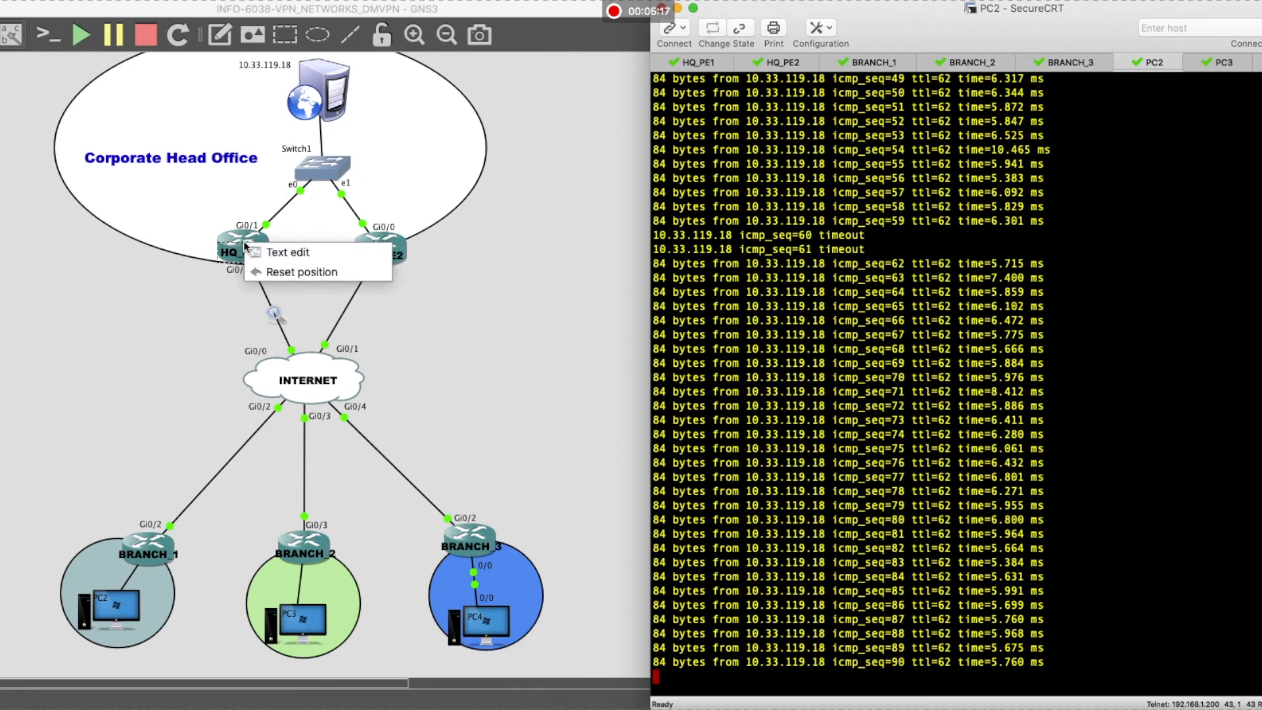
click(169, 287)
right_click(233, 237)
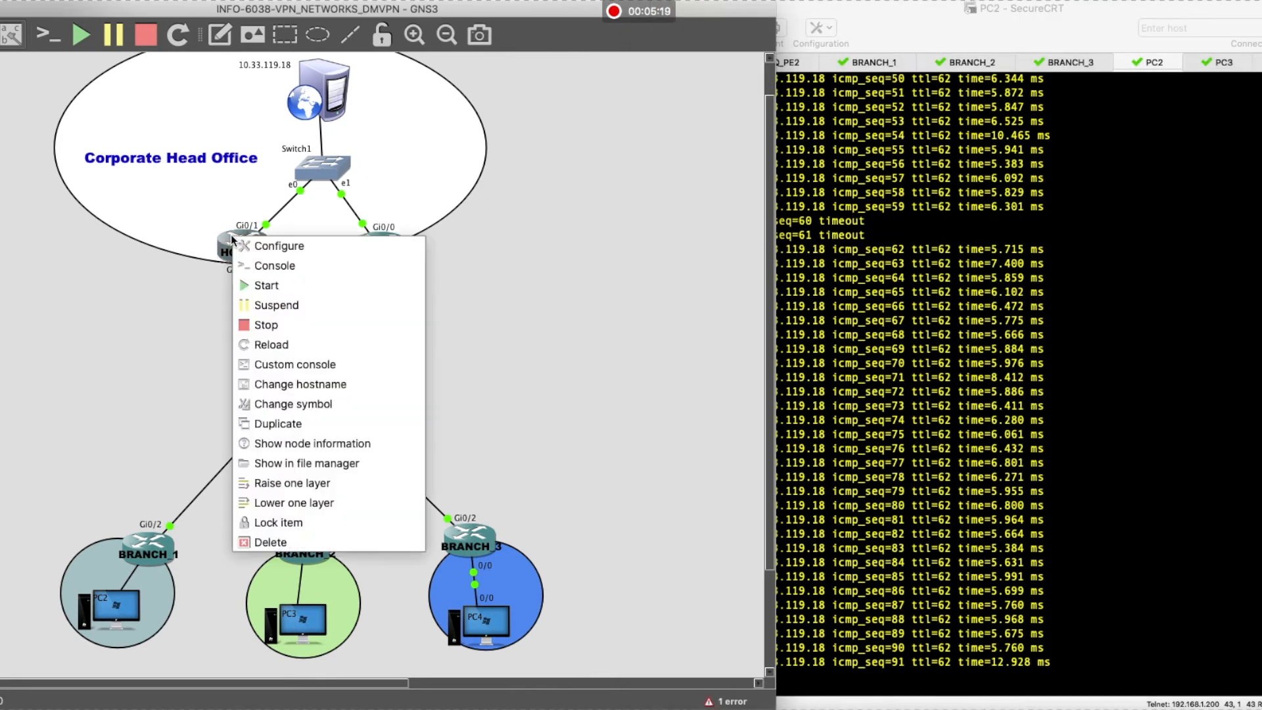
click(275, 329)
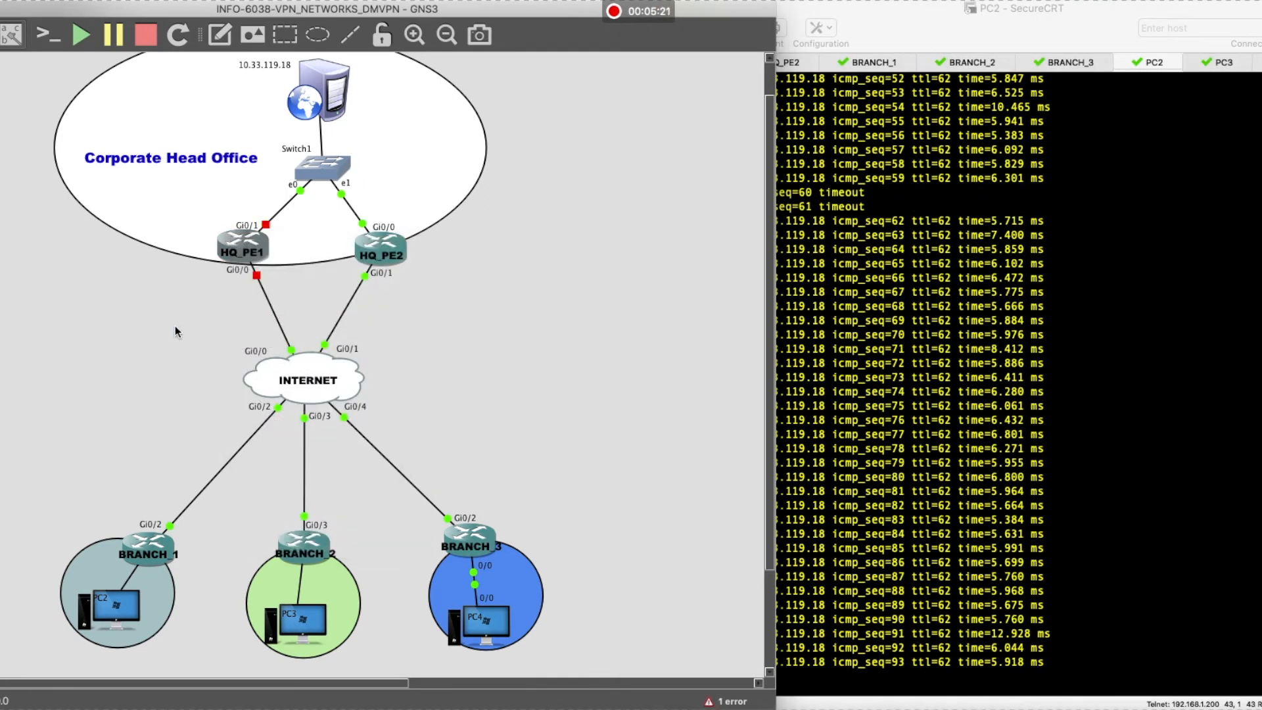
click(919, 353)
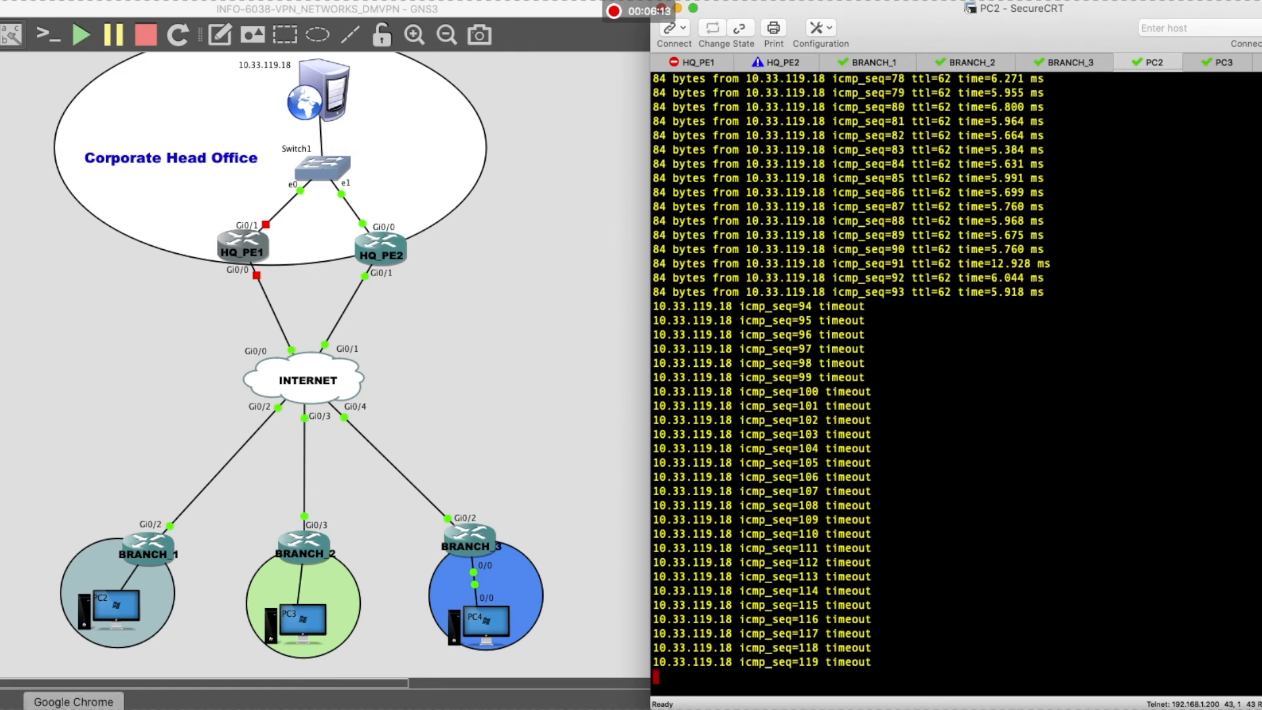
Switch to Chrome to view Cisco's BFD Support on DMVPN chapter, minimize it, and review the ping output in the PC2 session
click(65, 709)
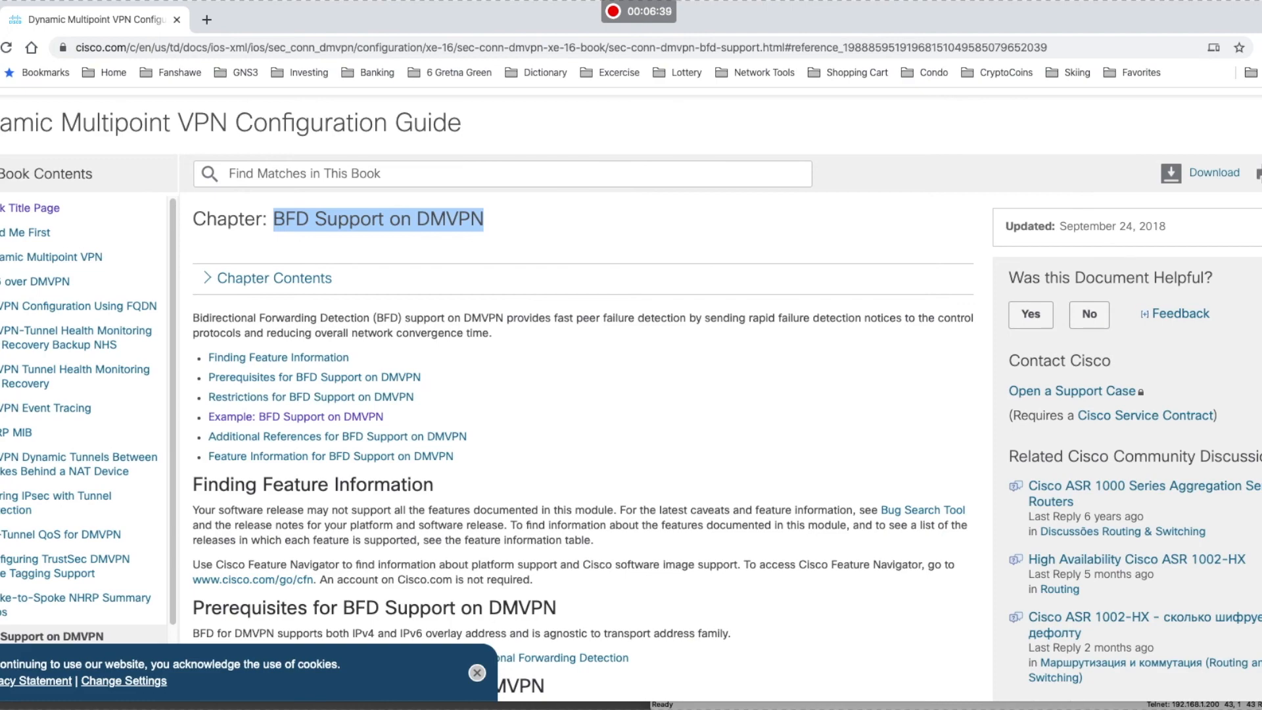
key(super+m)
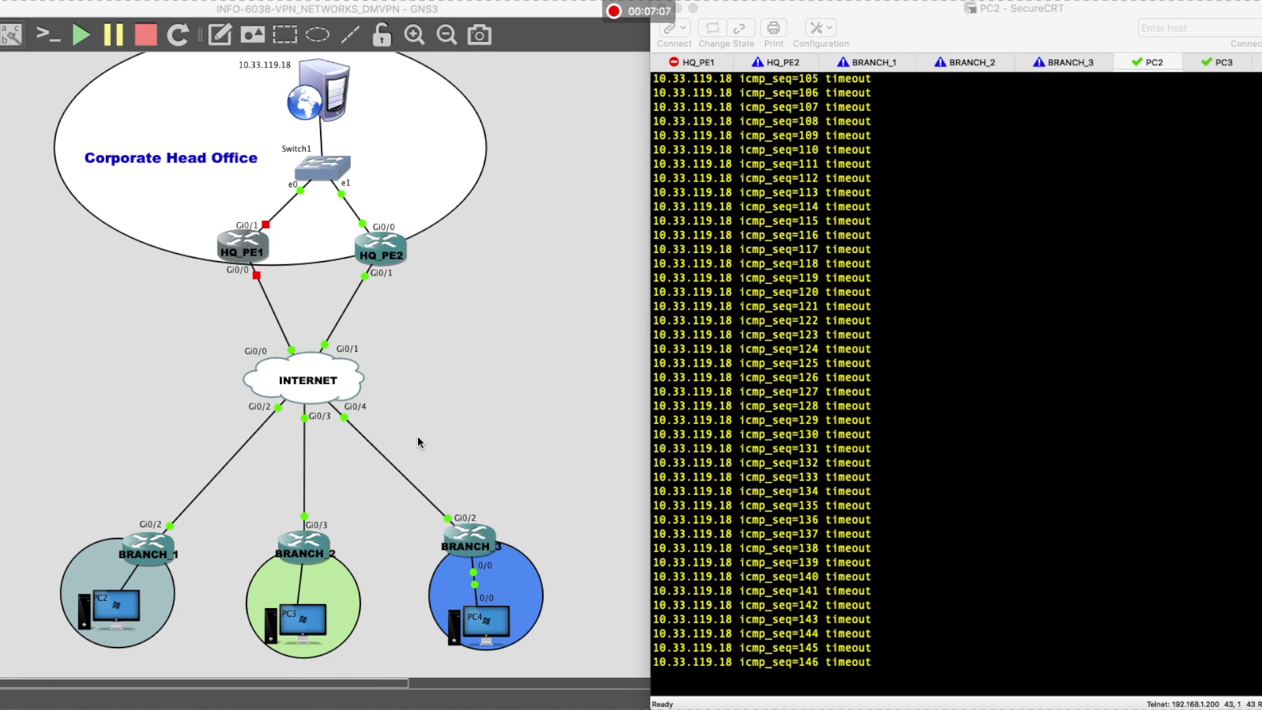
scroll(920, 506, up, 13)
scroll(947, 512, down, 13)
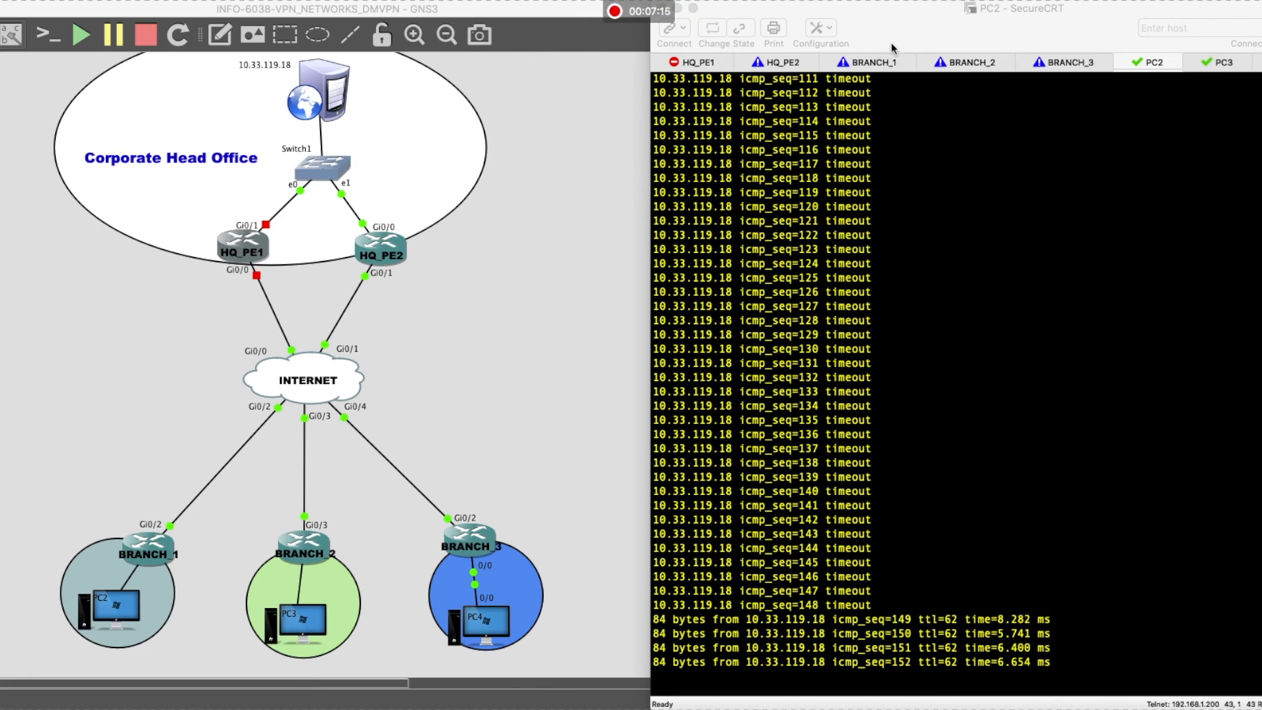
Switch to the BRANCH_1 session and add several blank prompt lines below the OSPF adjacency message
click(892, 62)
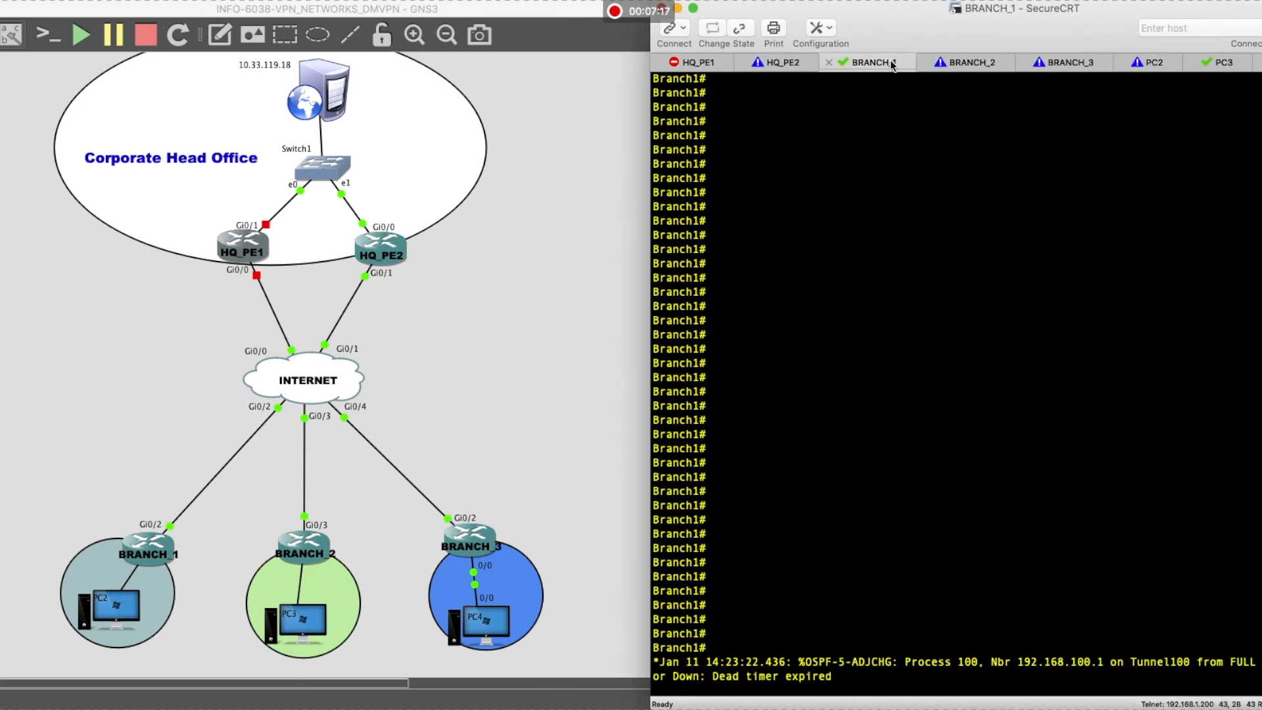
key(Return)
key(Return)
key(Return)
key(Return)
key(Return)
key(Return)
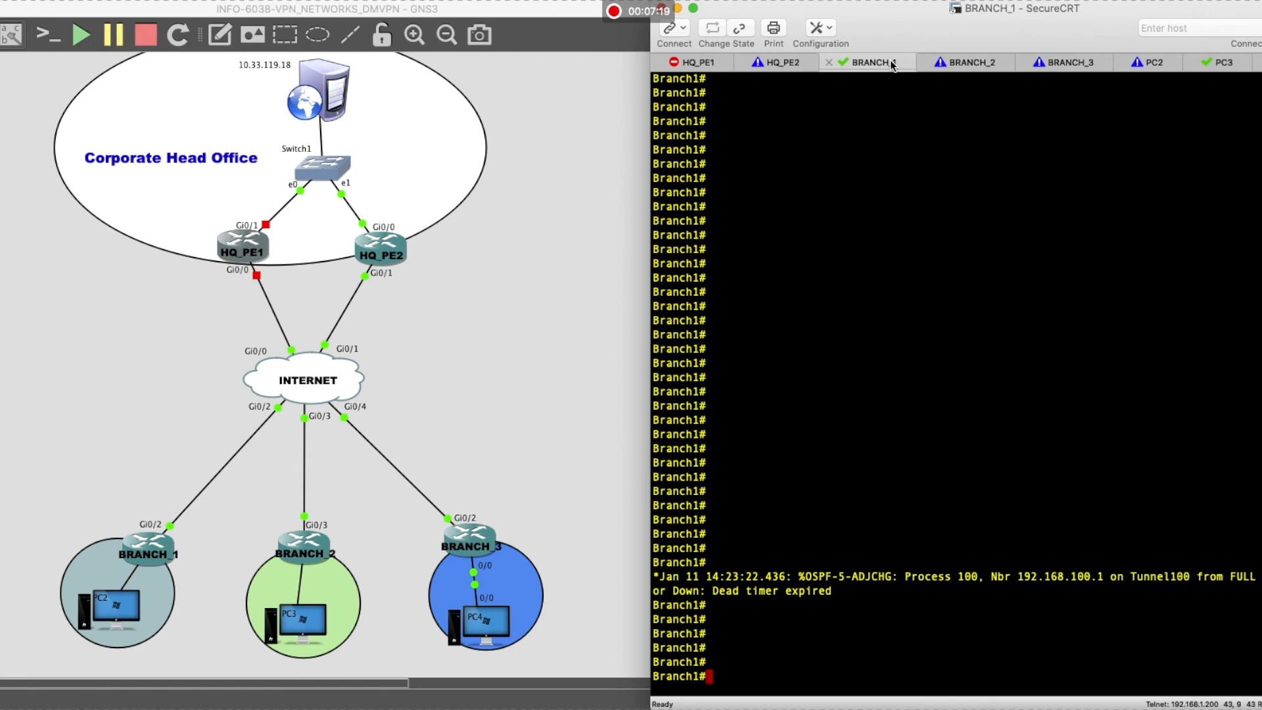
Look up Branch1's route to the head office server with show ip route 10.33.119.18, leaving blank prompt lines below the output
key(Up)
key(Up)
key(Down)
key(Up)
key(Down)
key(Up)
key(Up)
key(Down)
key(Down)
key(Up)
key(Down)
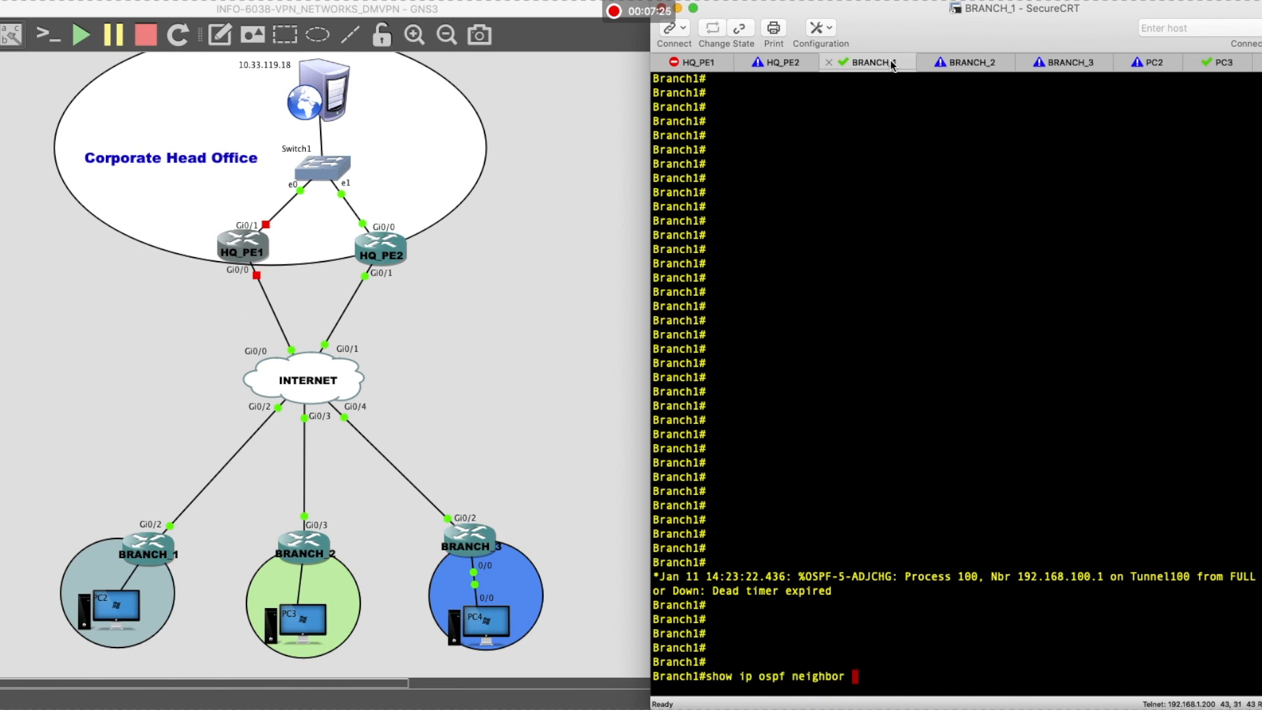
key(Down)
text(show ip route 10.33.)
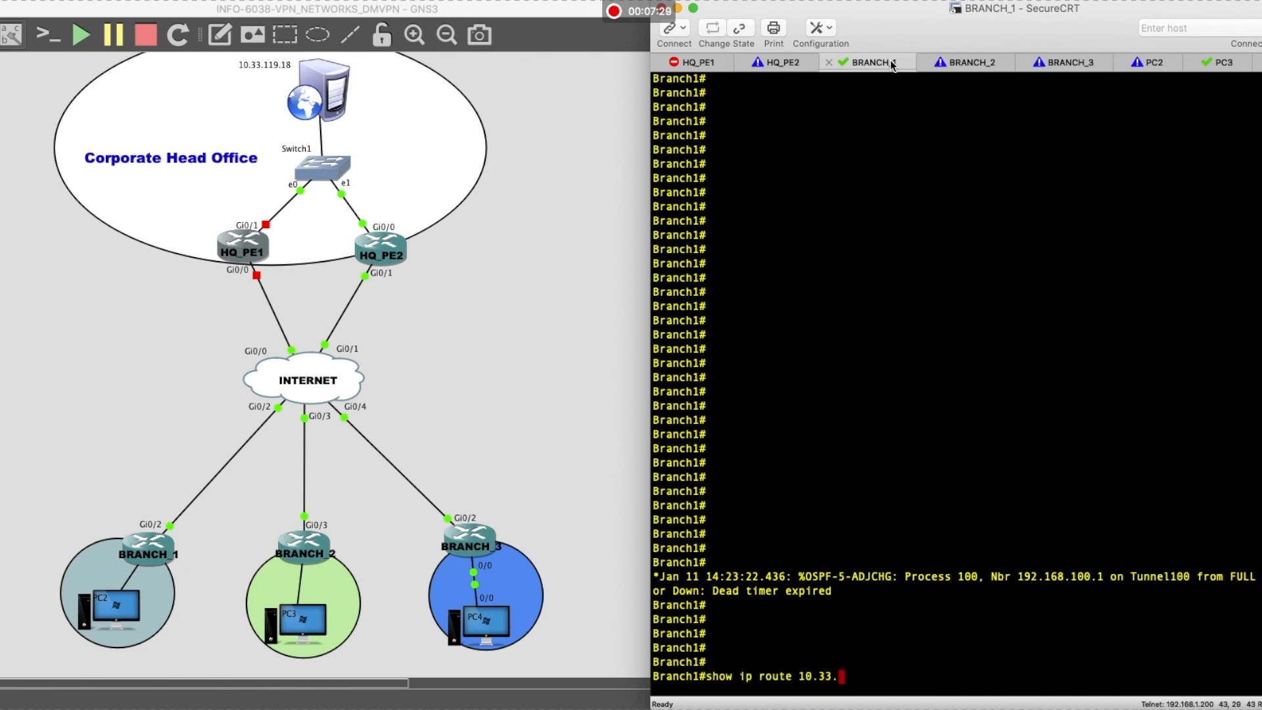
text(119.18)
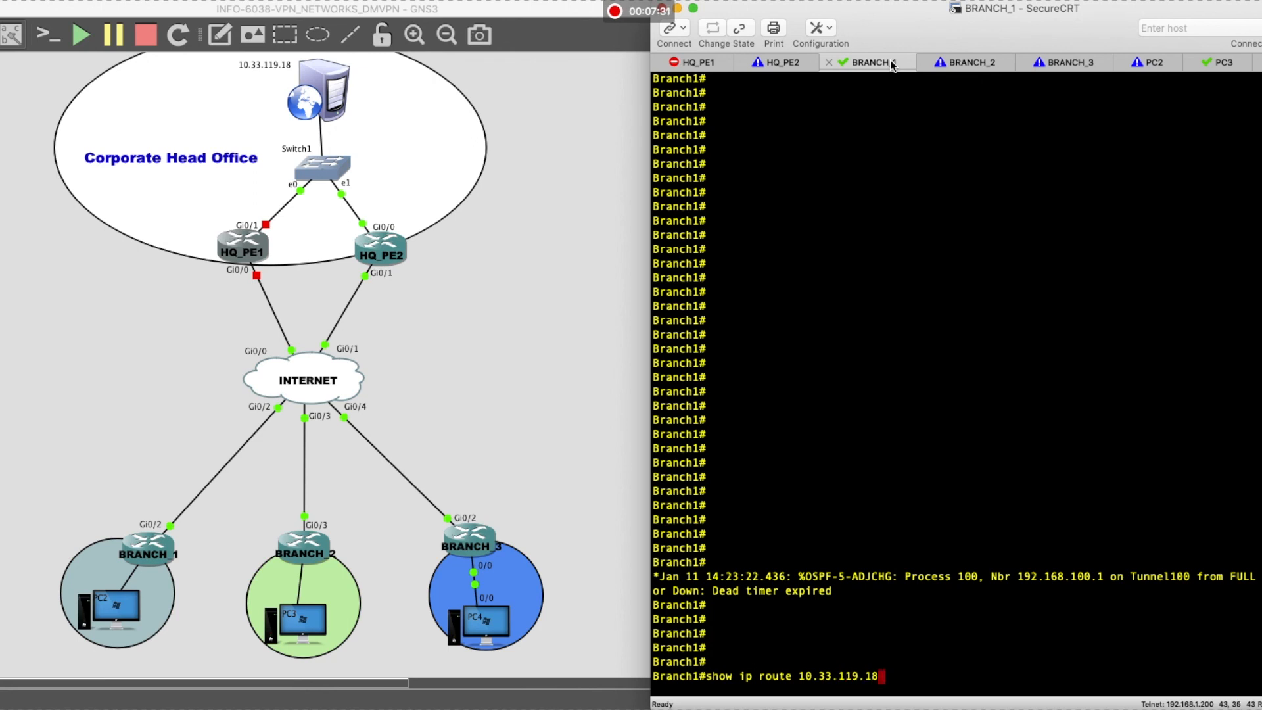
key(Return)
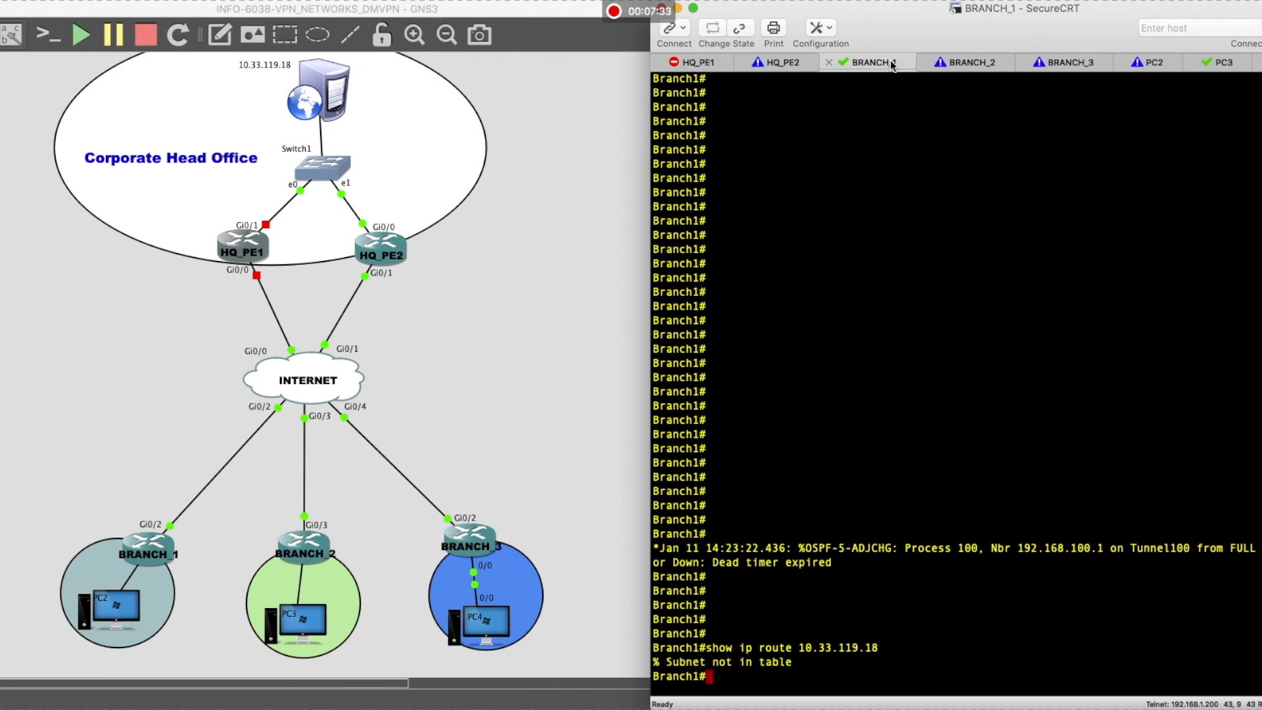
key(Return)
key(Return)
key(Return)
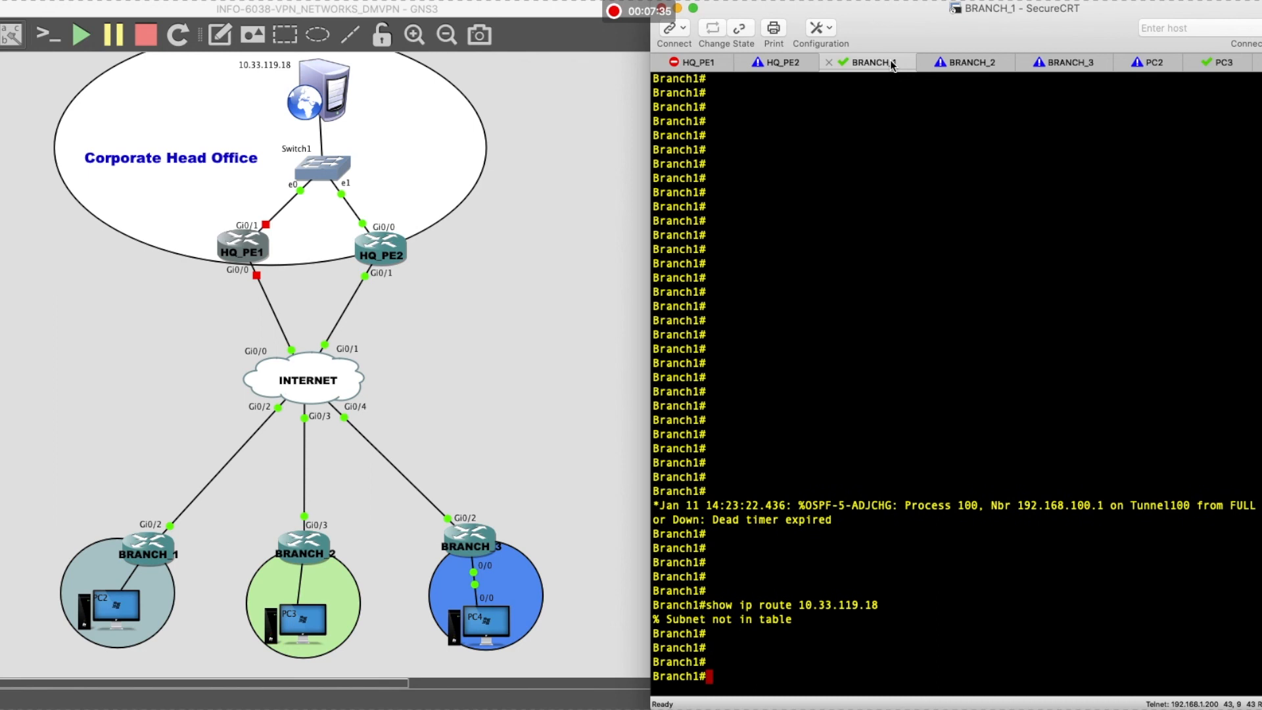
Display Branch1's default route with show ip route 0.0.0.0 and highlight "ospf 200" and "Tunnel200" in the output
text(show ip route)
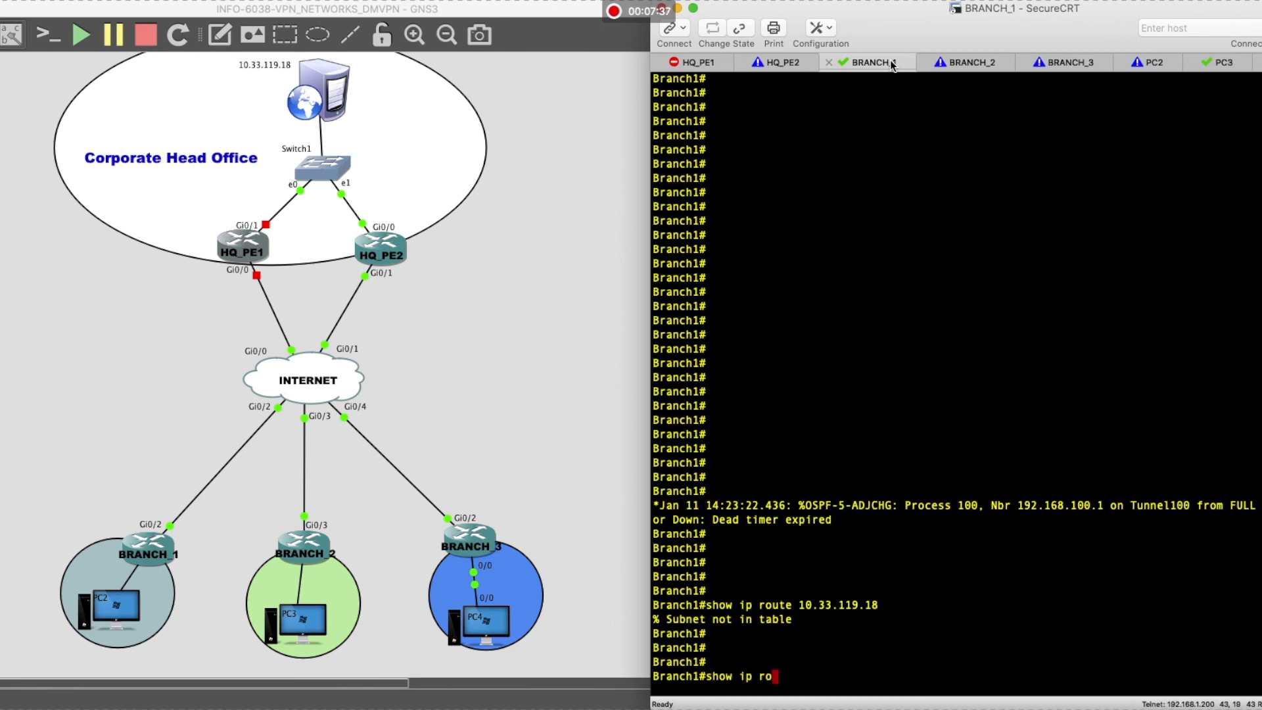
key(Tab)
text(0.0.0.0)
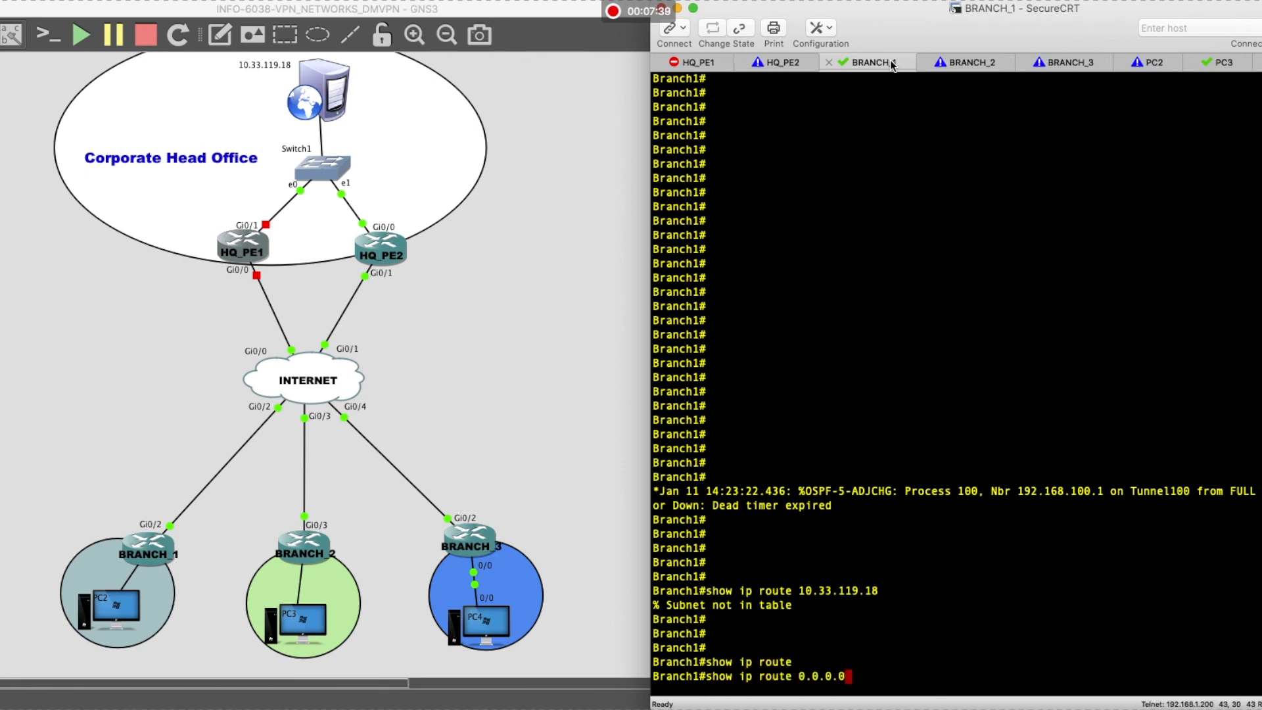
key(Return)
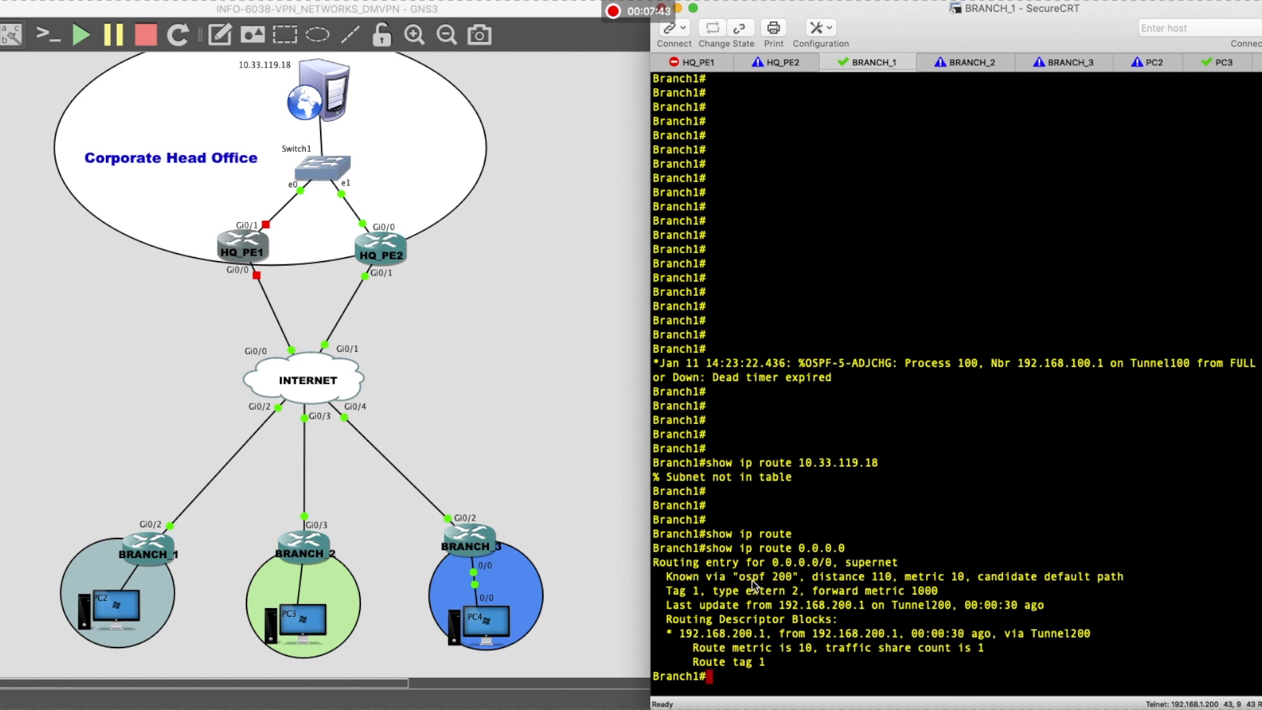
drag(740, 579, 793, 579)
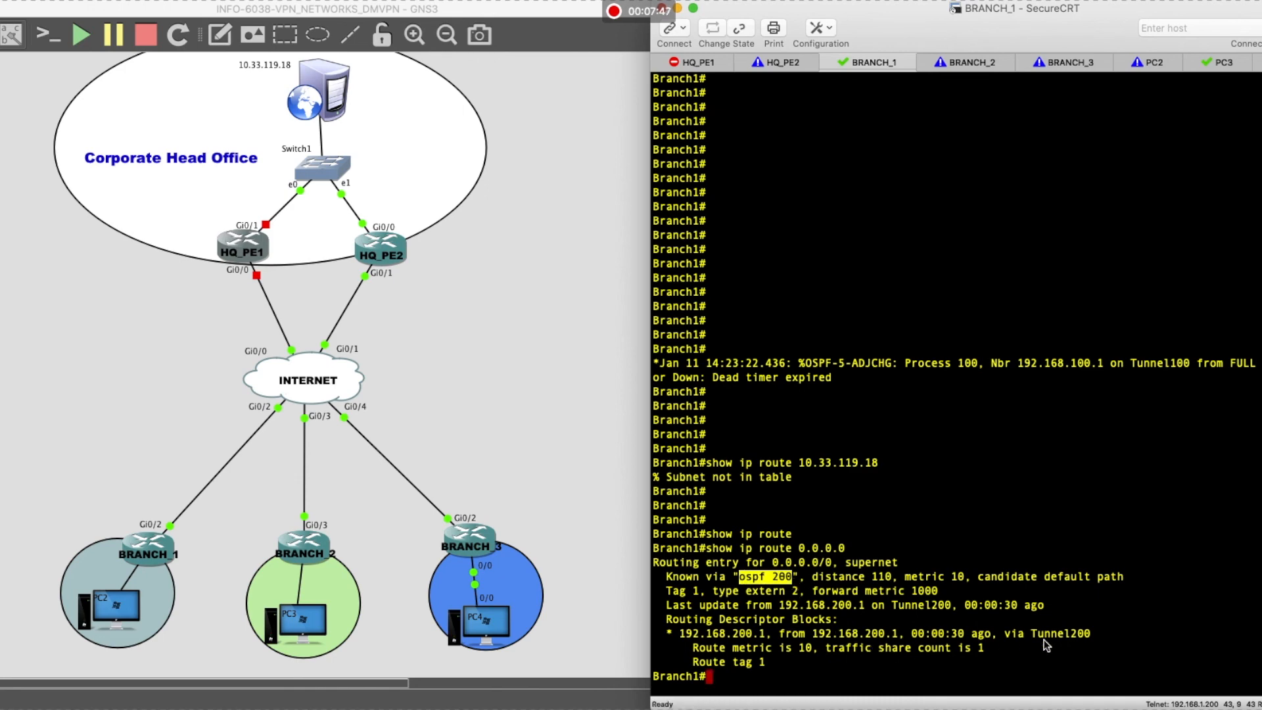
drag(1031, 635, 1092, 635)
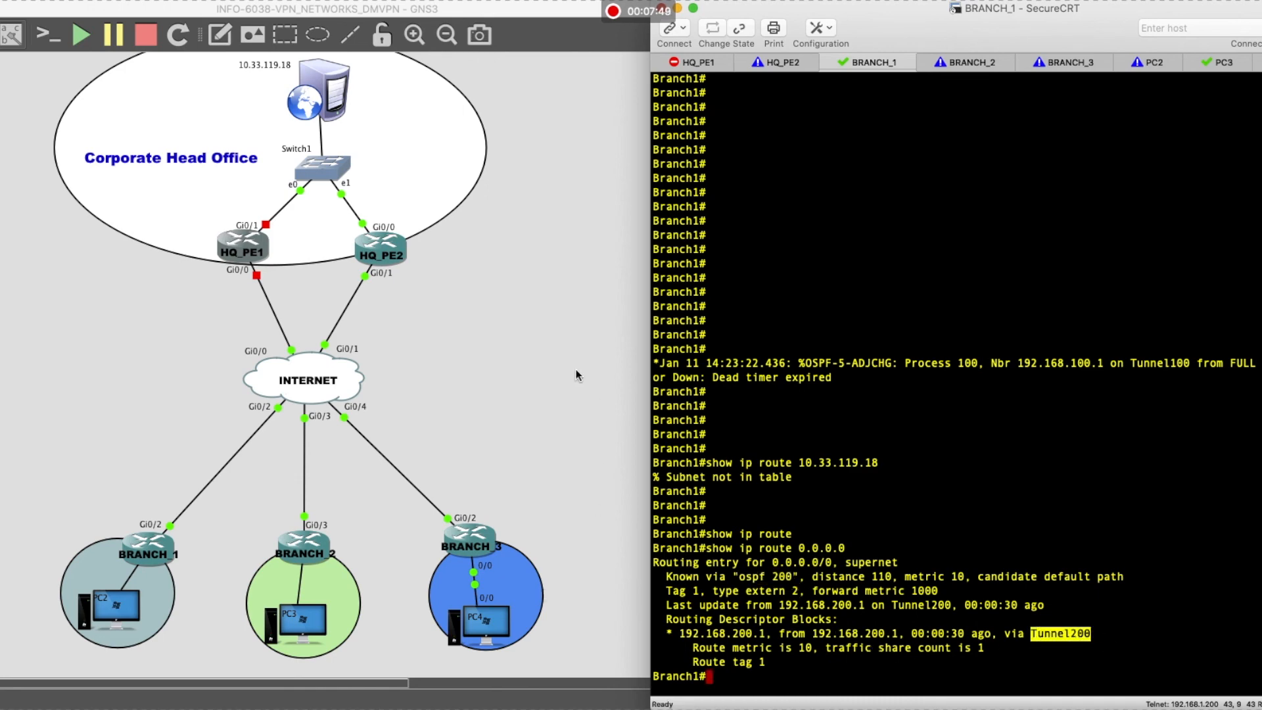